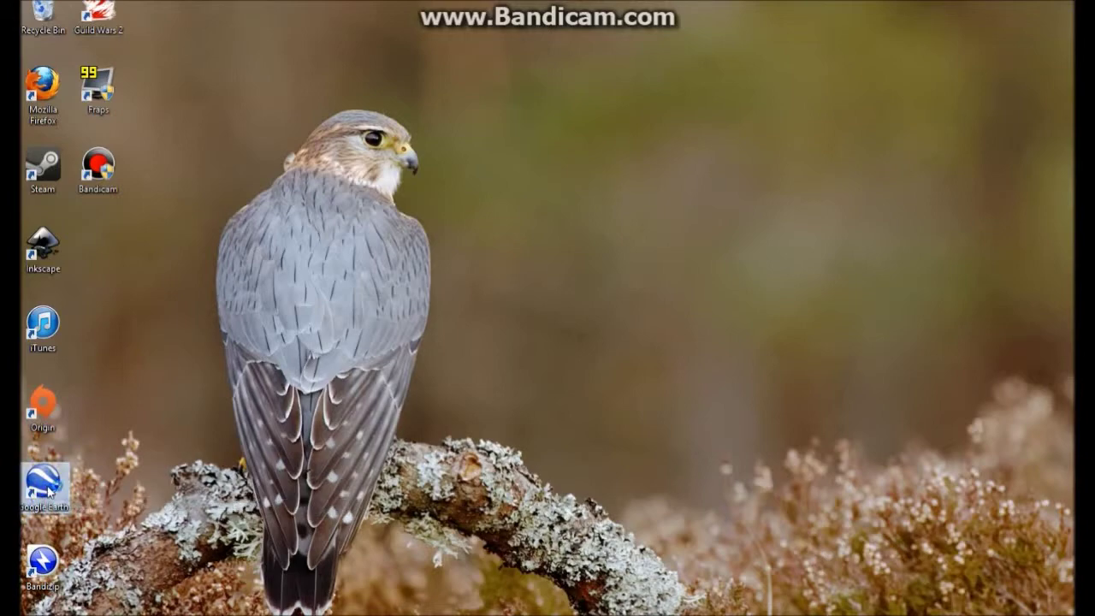
- Open Google Earth and search for Bere regis
double_click(48, 490)
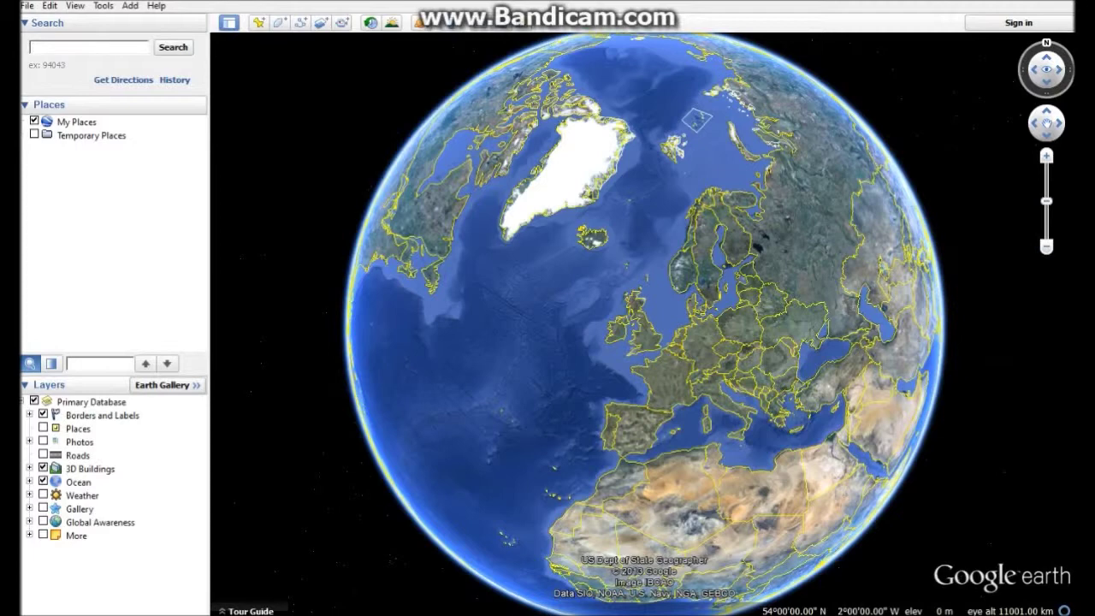
type("ere")
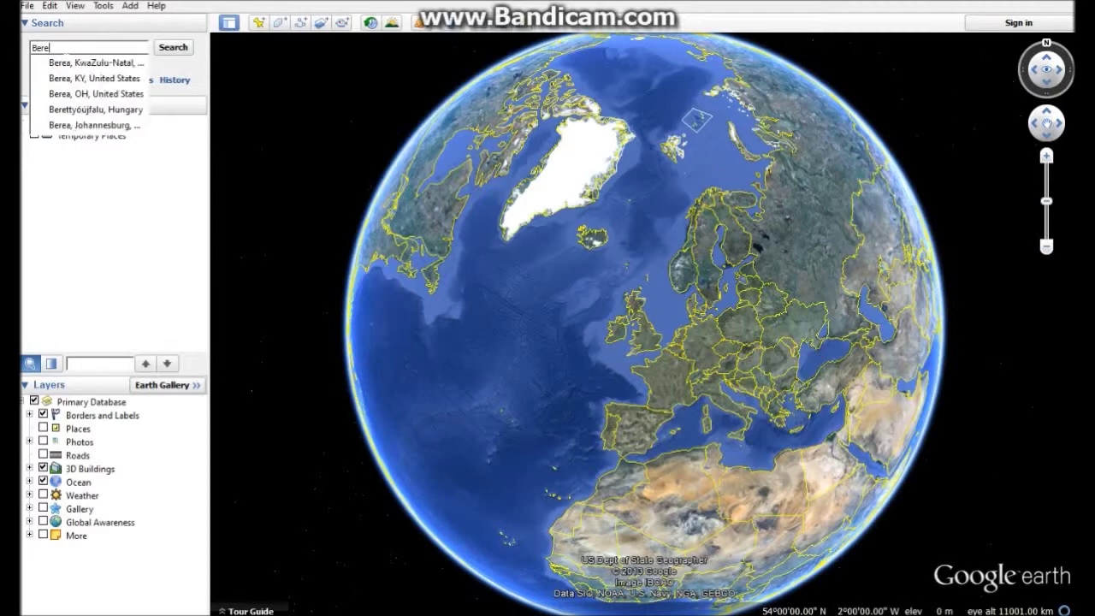
type(" regis")
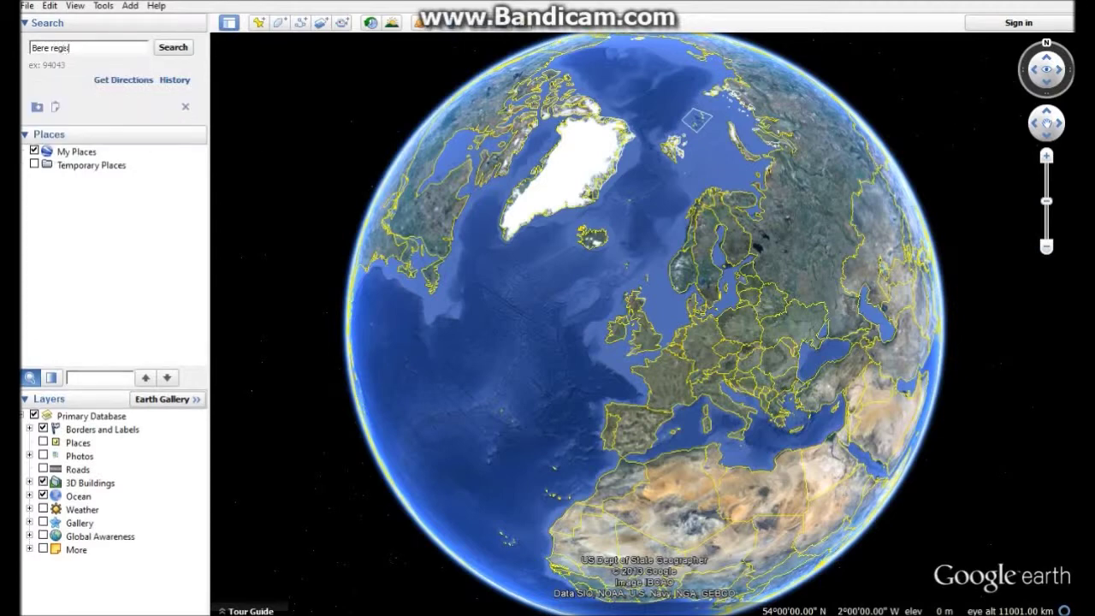
key("Return")
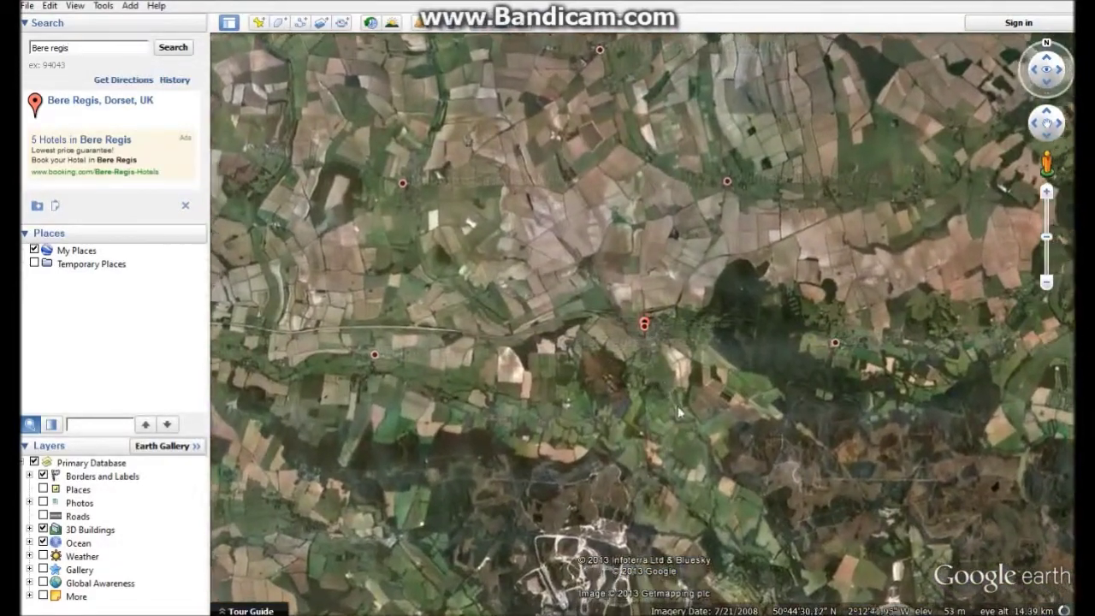
- Create a folder named Binnegar Red Zone under My Places
left_click_drag(678, 413, 629, 332)
scroll(629, 332, "up", 10)
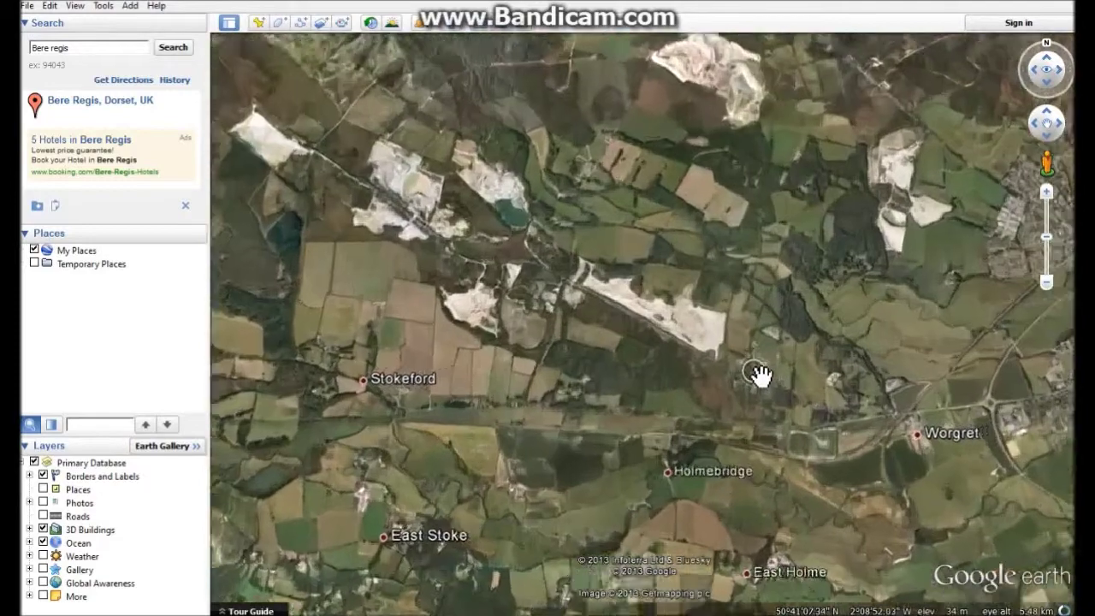
scroll(608, 286, "up", 4)
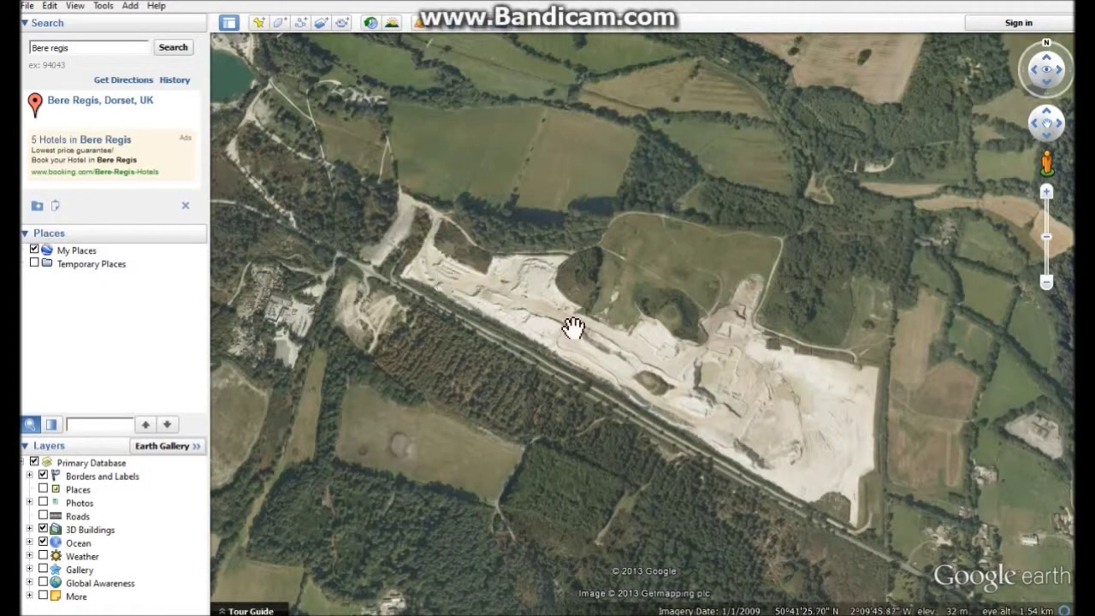
right_click(75, 253)
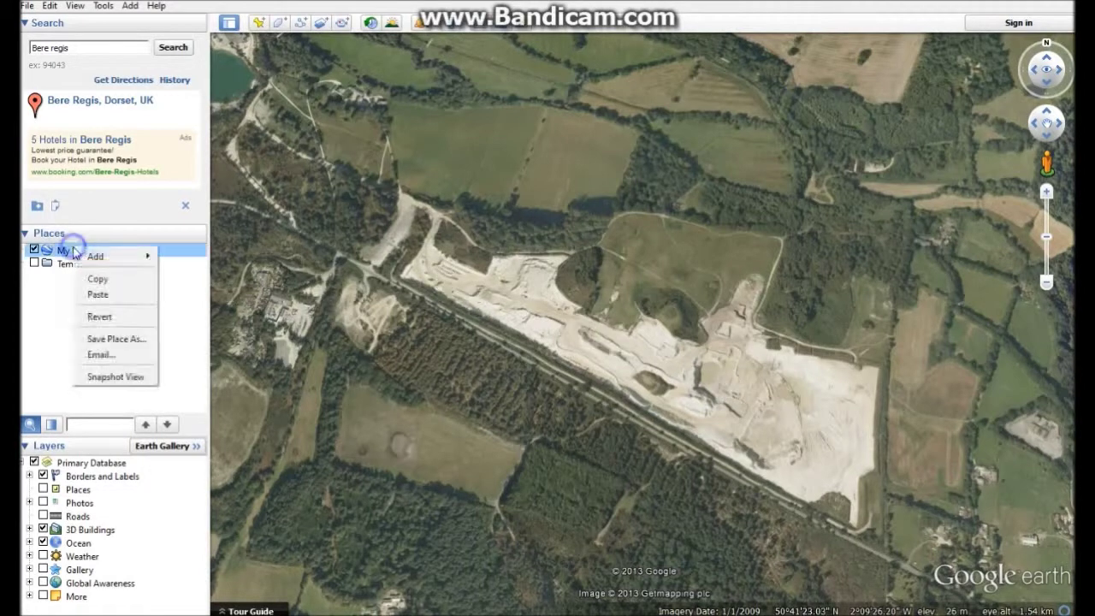
mouse_move(111, 256)
left_click(181, 256)
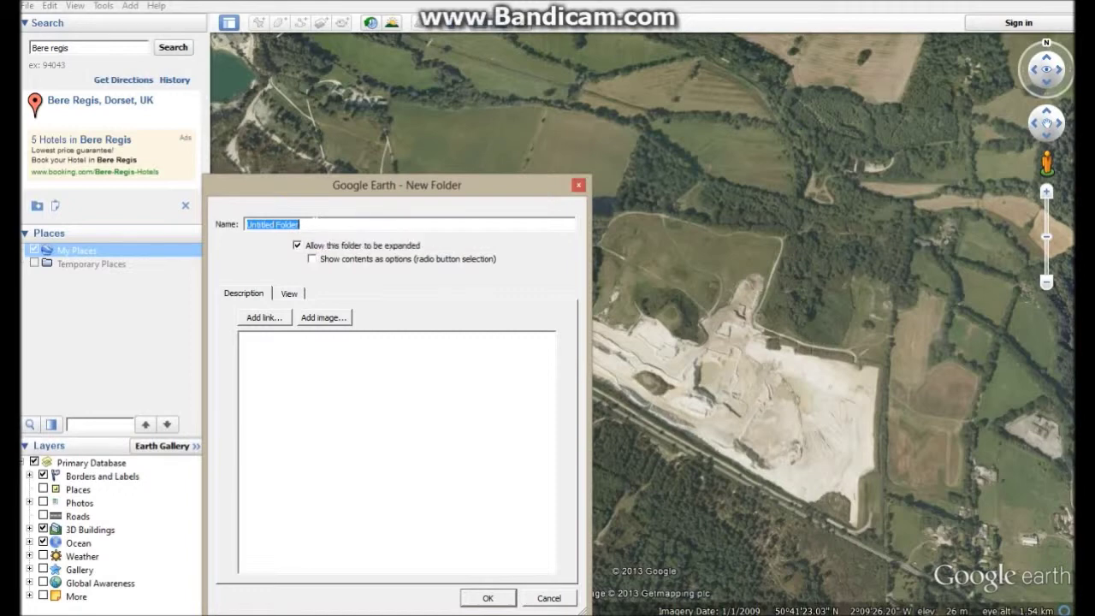
type("Binnegar Red Zone")
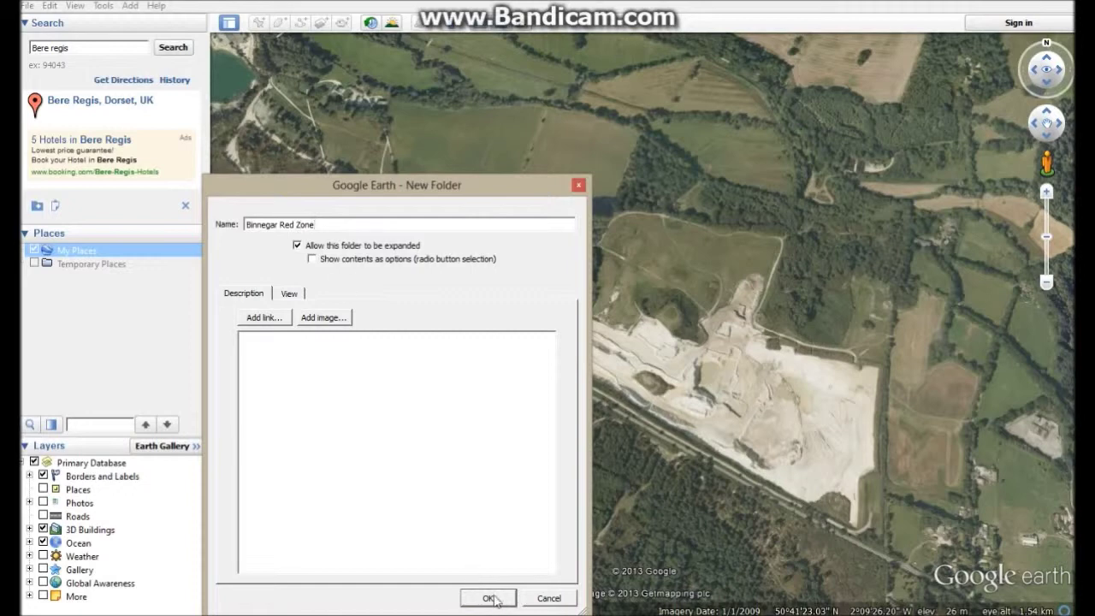
left_click(267, 360)
left_click(486, 598)
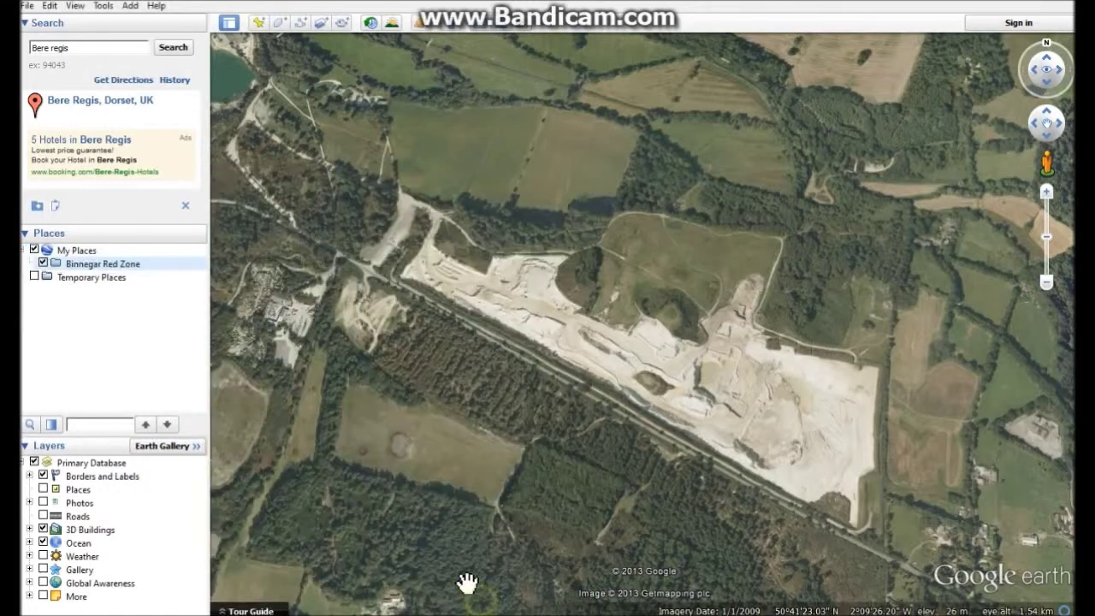
- Add a placemark to the Binnegar Red Zone folder, placing it on the field north of the quarry at about 50°41'33.84"N, 2°9'41.01"W
right_click(89, 265)
mouse_move(112, 276)
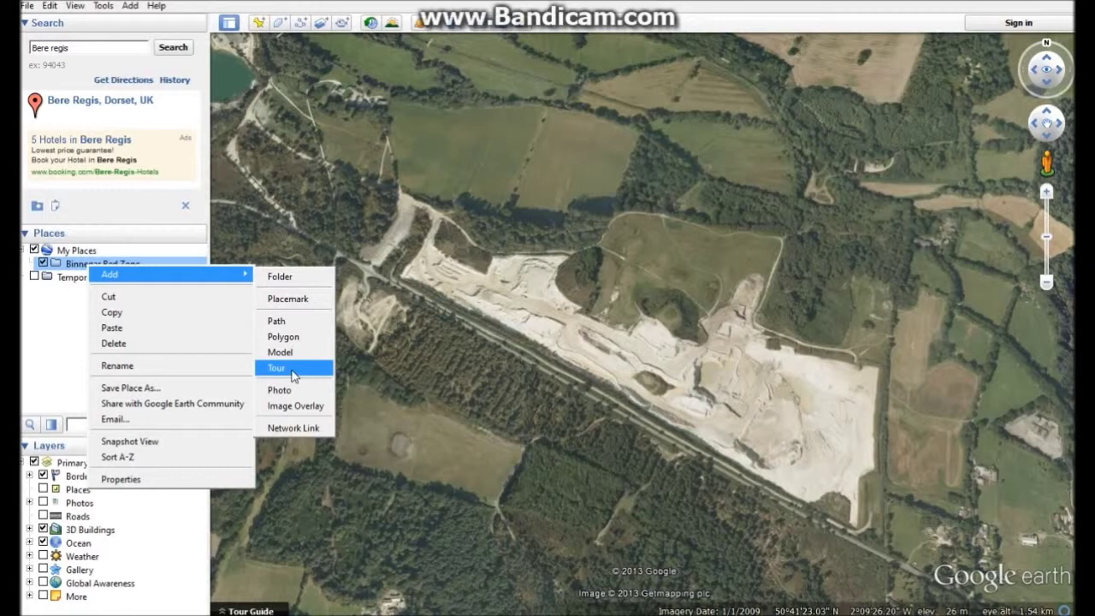
left_click(310, 299)
left_click_drag(452, 194, 274, 39)
left_click_drag(648, 318, 513, 181)
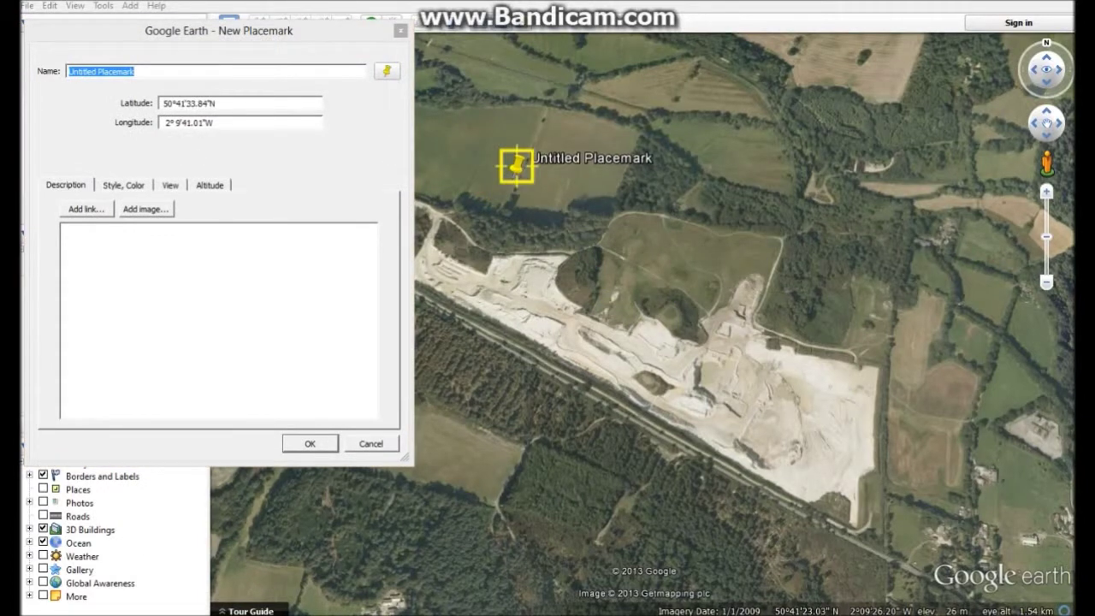
- Name the new placemark Binnegar Red Zone
left_click(151, 85)
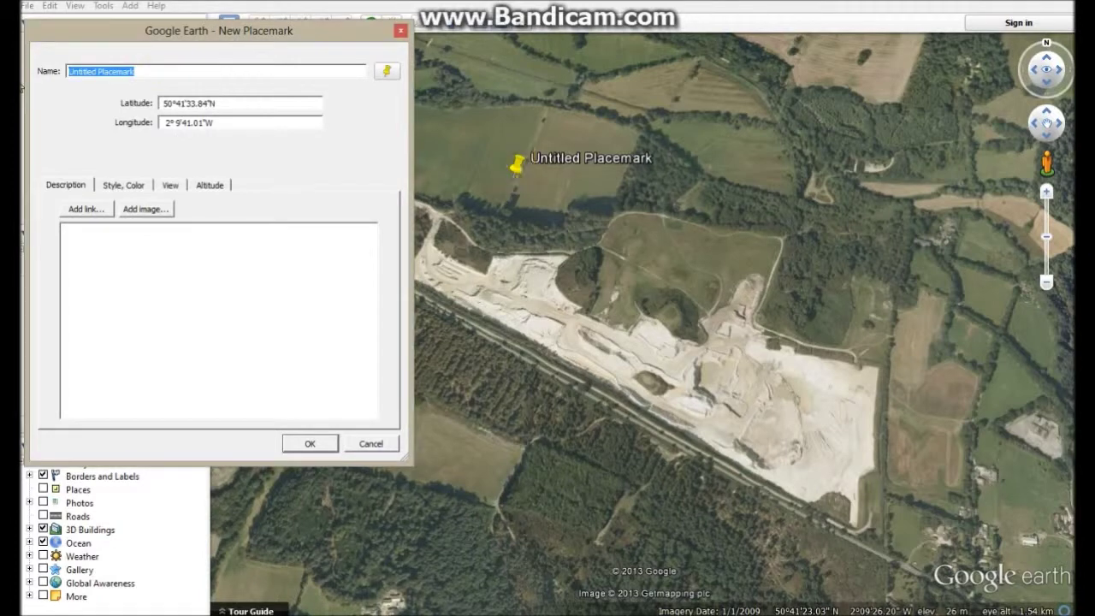
type("Binnegar R")
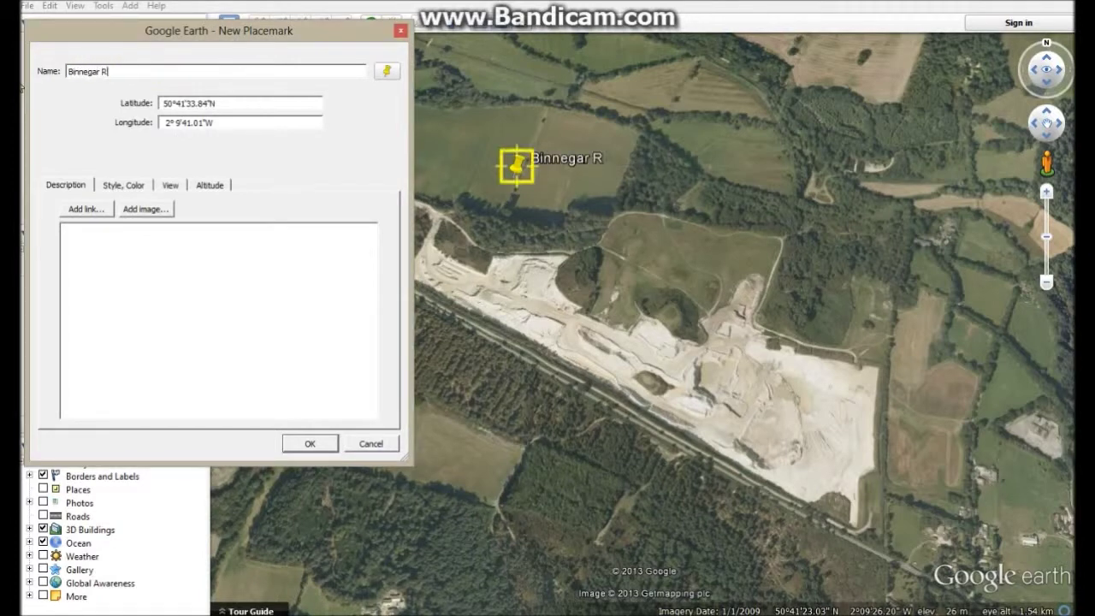
type("ed ")
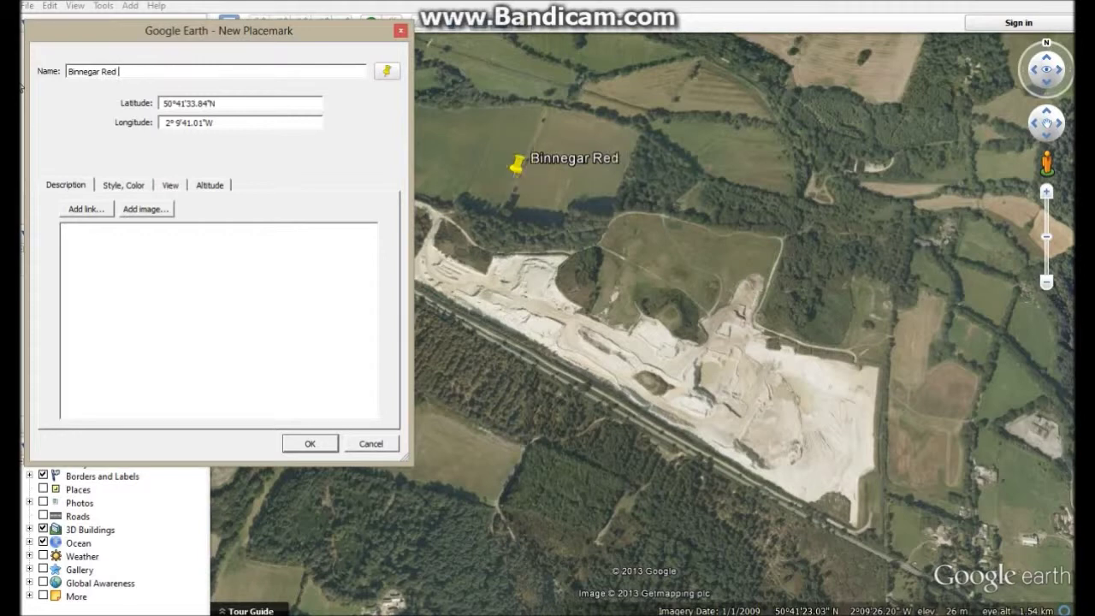
type("Zone")
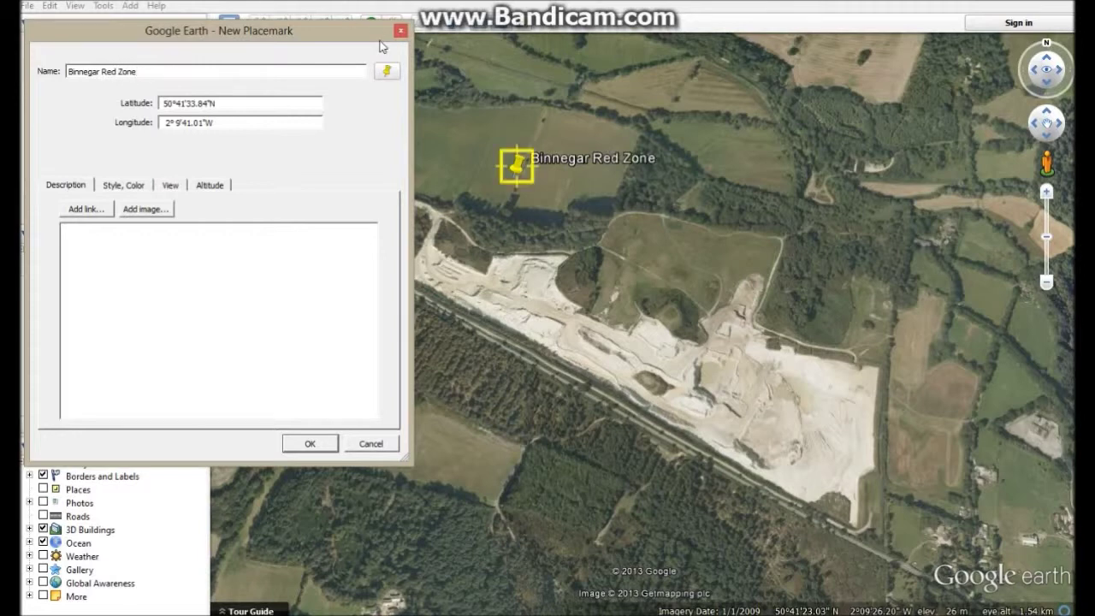
- Give the Binnegar Red Zone placemark the blue airplane icon and save it
left_click(387, 71)
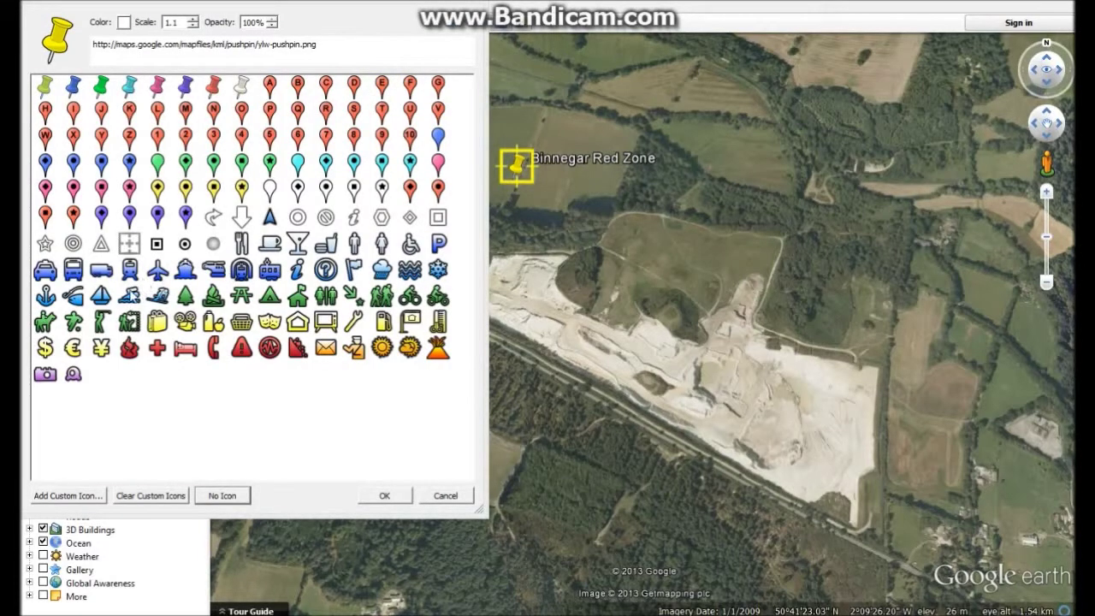
left_click(158, 269)
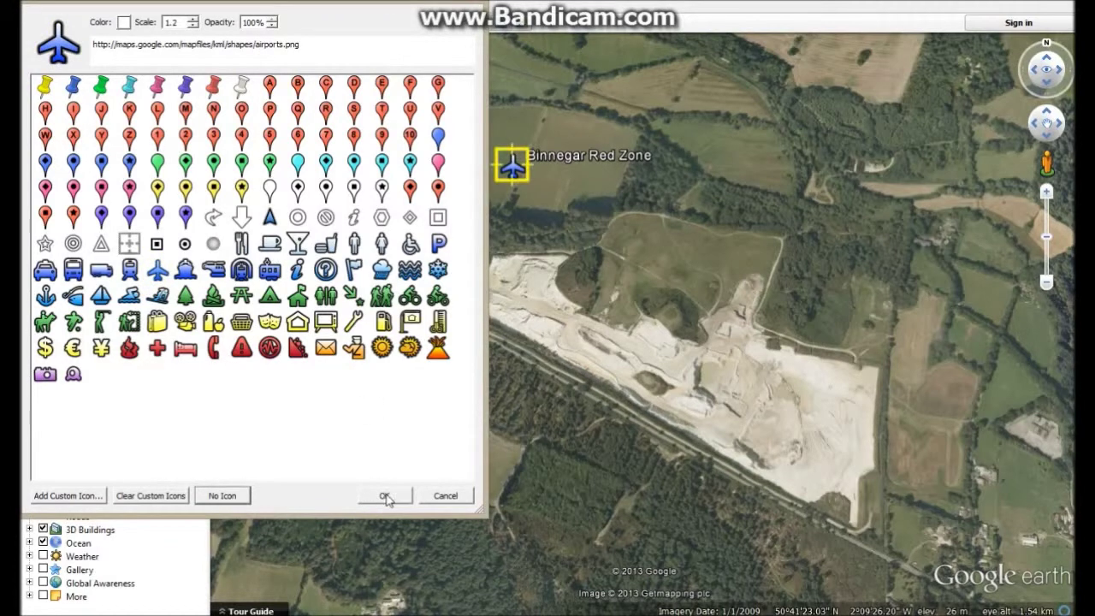
left_click(385, 496)
left_click(85, 250)
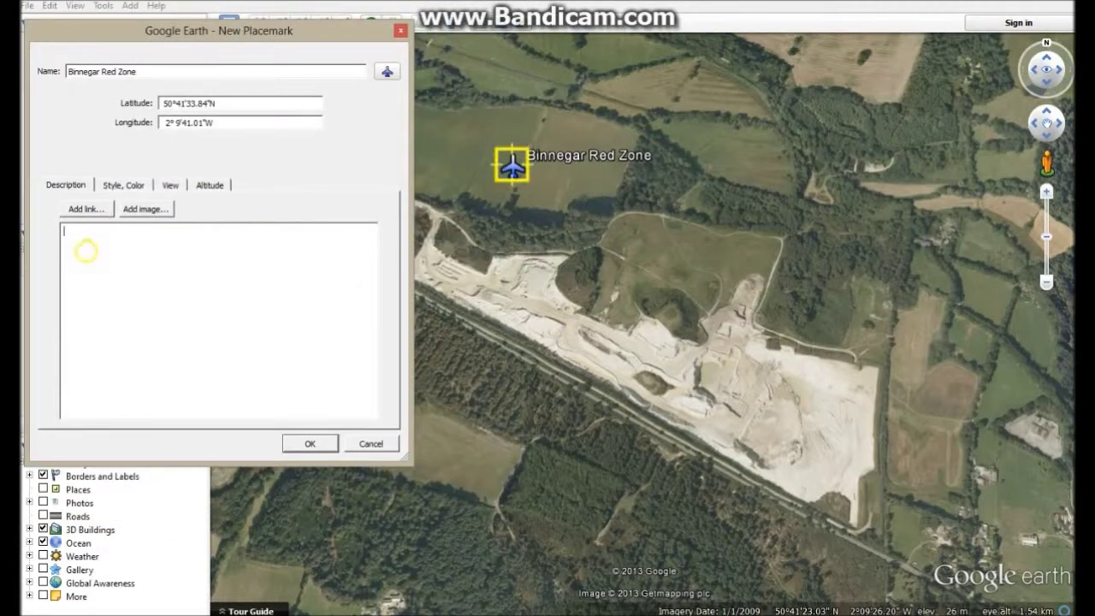
left_click(133, 188)
left_click(199, 185)
left_click(170, 188)
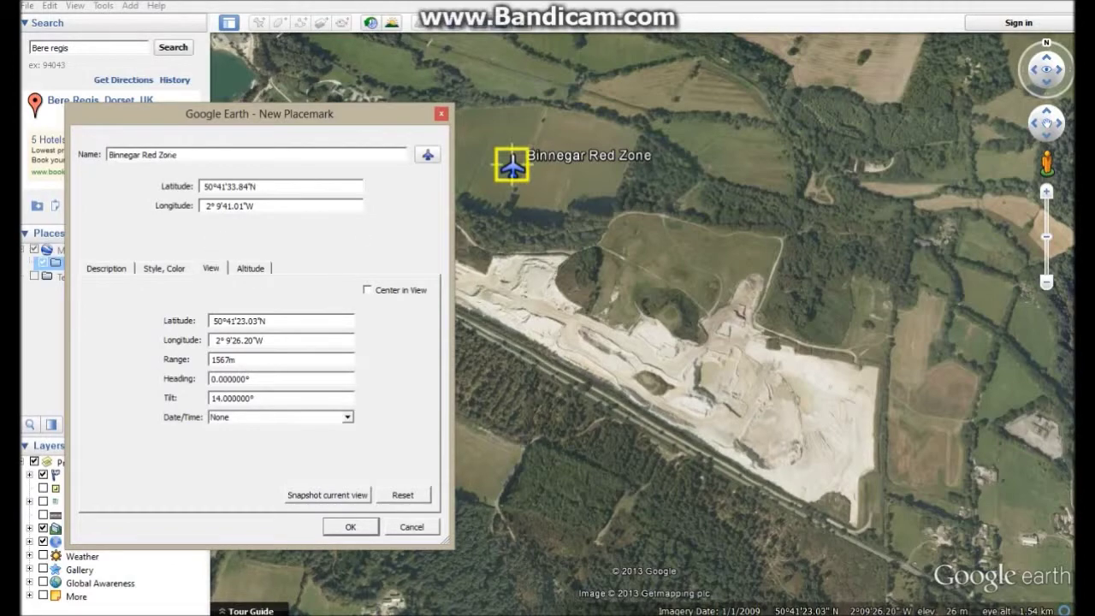
left_click(350, 526)
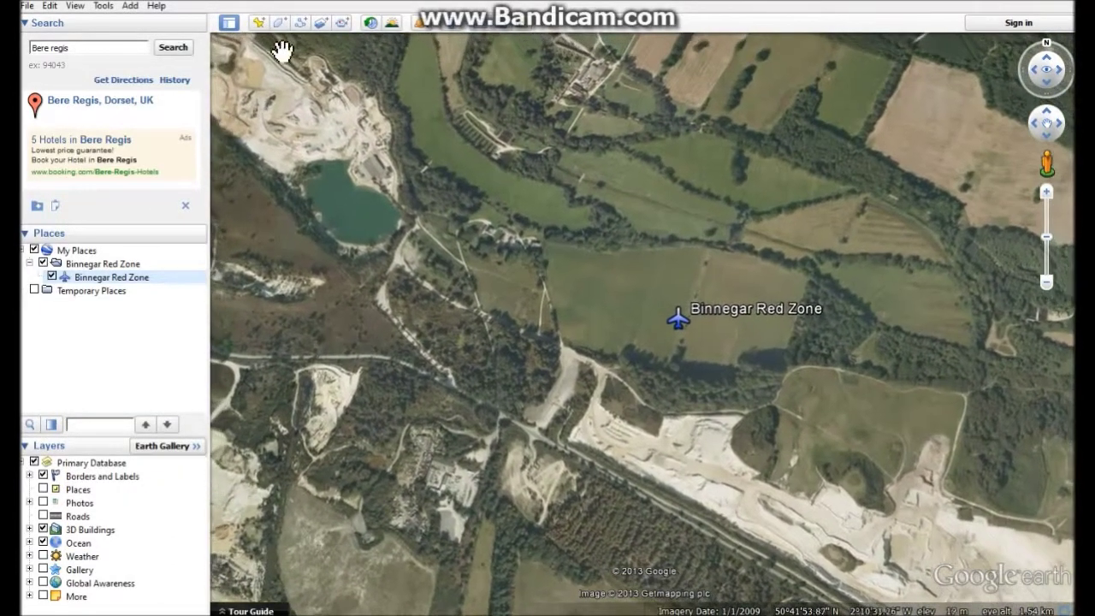
- Add a placemark named Raymond Brown Offices on the buildings northwest of the field, at about 50°41'39.81"N, 2°9'59.69"W
left_click(258, 23)
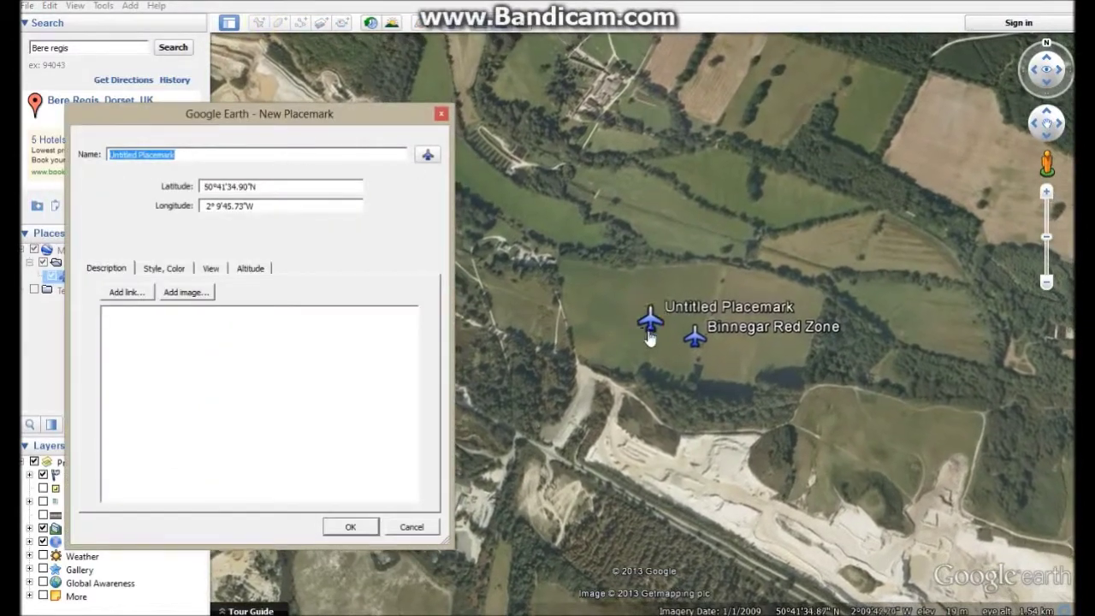
left_click_drag(650, 338, 523, 268)
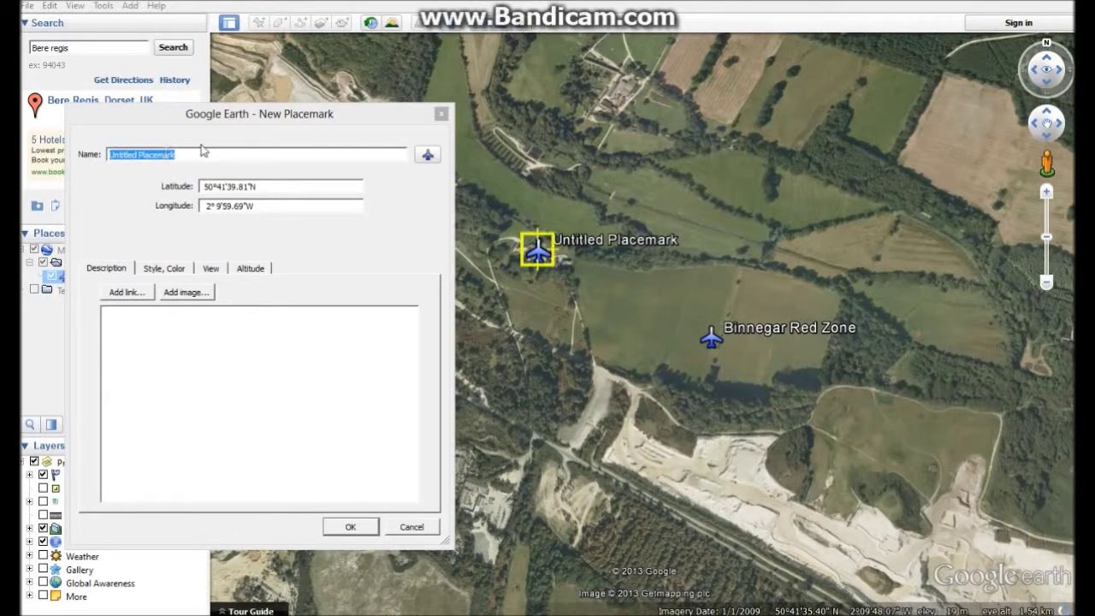
left_click(193, 154)
left_click_drag(194, 154, 24, 163)
type("Raymond Brown Offices")
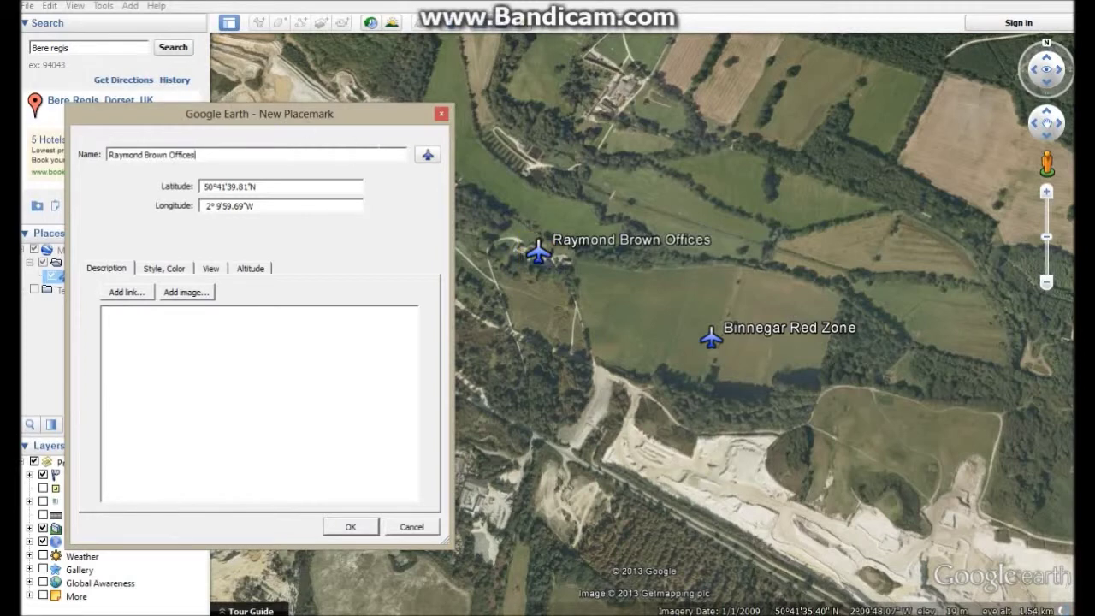
- Give the Raymond Brown Offices placemark the blue truck icon and save it
left_click(428, 154)
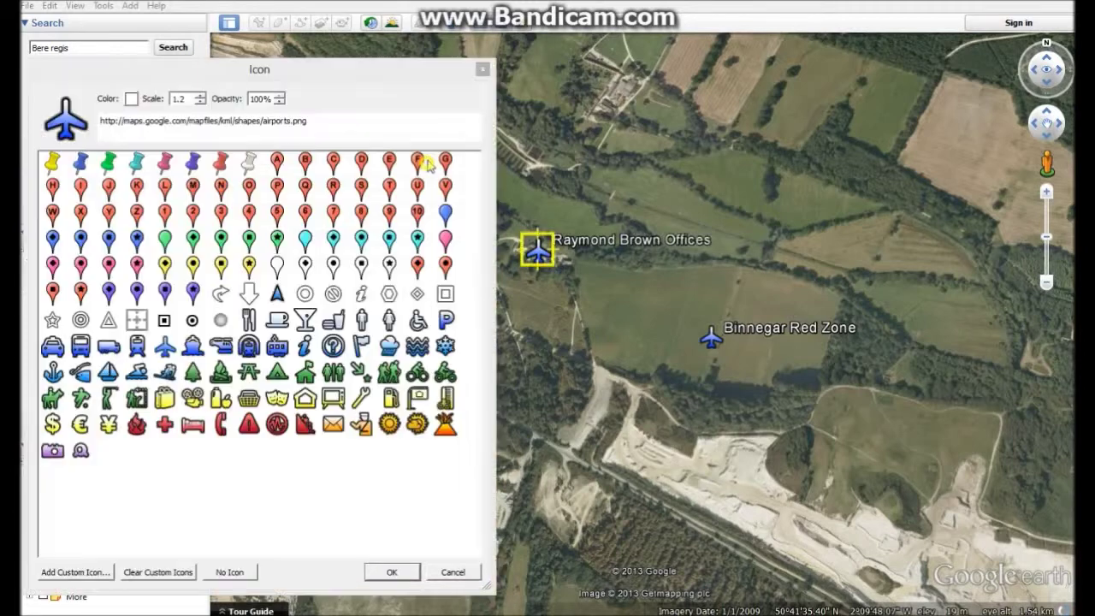
left_click(107, 347)
left_click(391, 572)
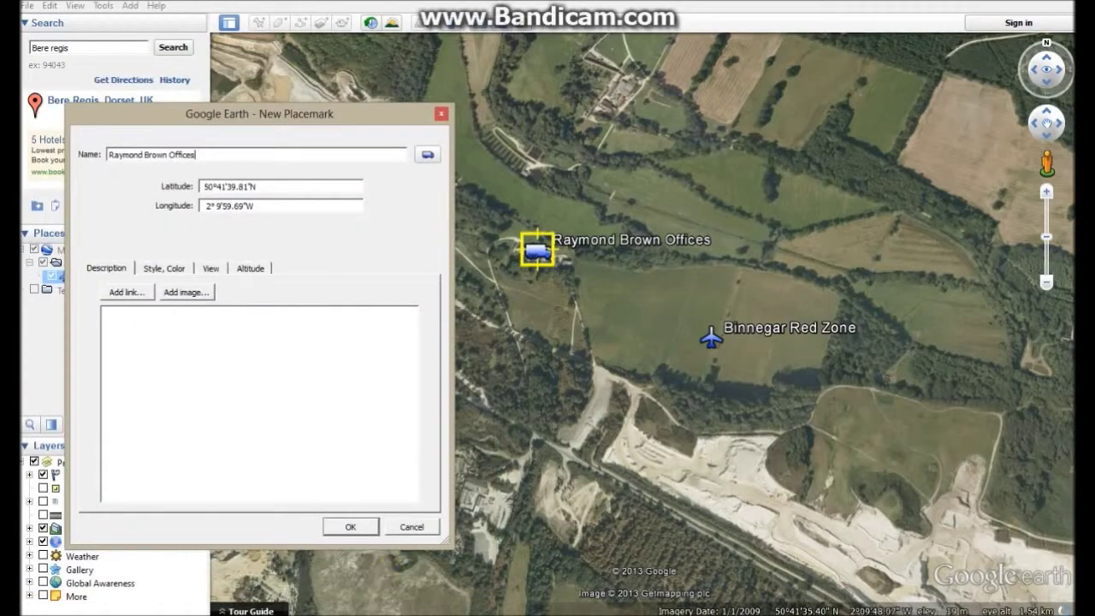
left_click(350, 528)
- Look around the area away from the quarry and fly back to the saved Binnegar Red Zone folder
middle_click_drag(741, 511, 781, 498)
left_click_drag(889, 508, 705, 364)
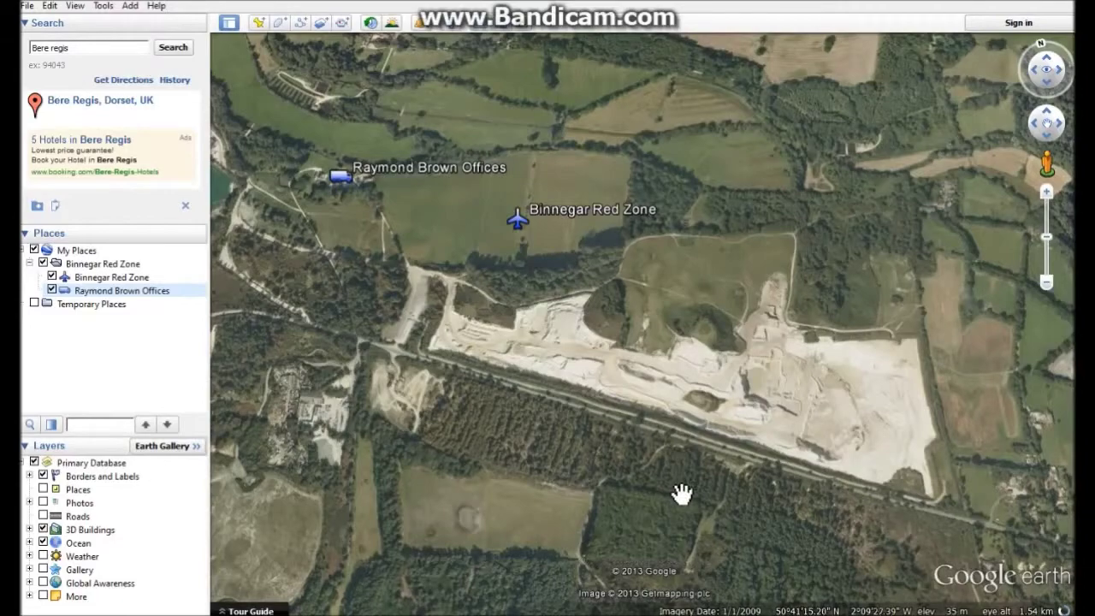
scroll(454, 382, "down", 5)
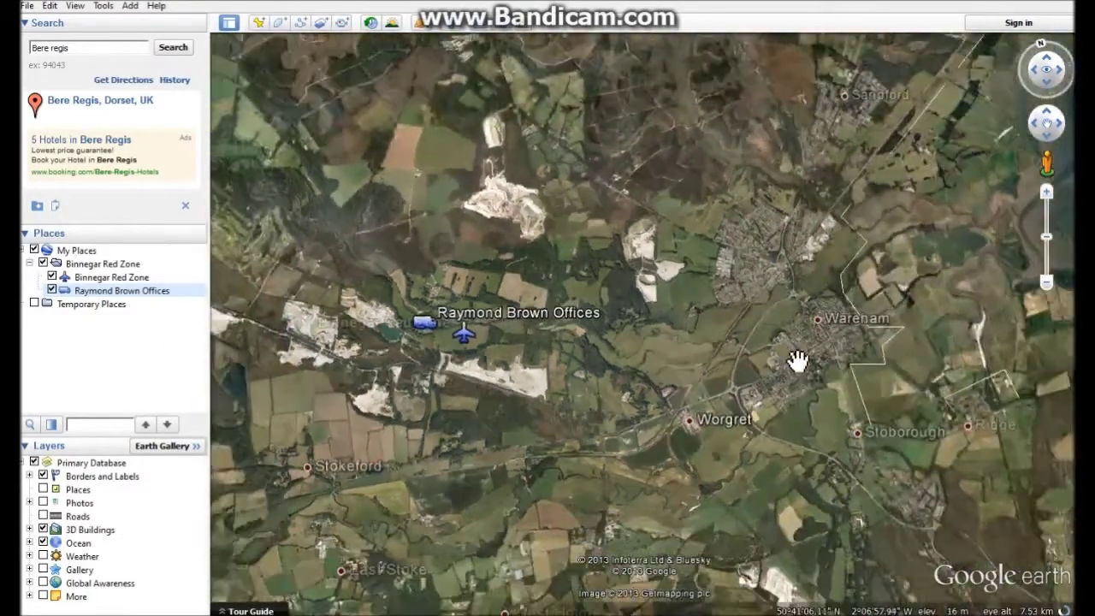
left_click_drag(796, 360, 476, 367)
scroll(821, 371, "up", 4)
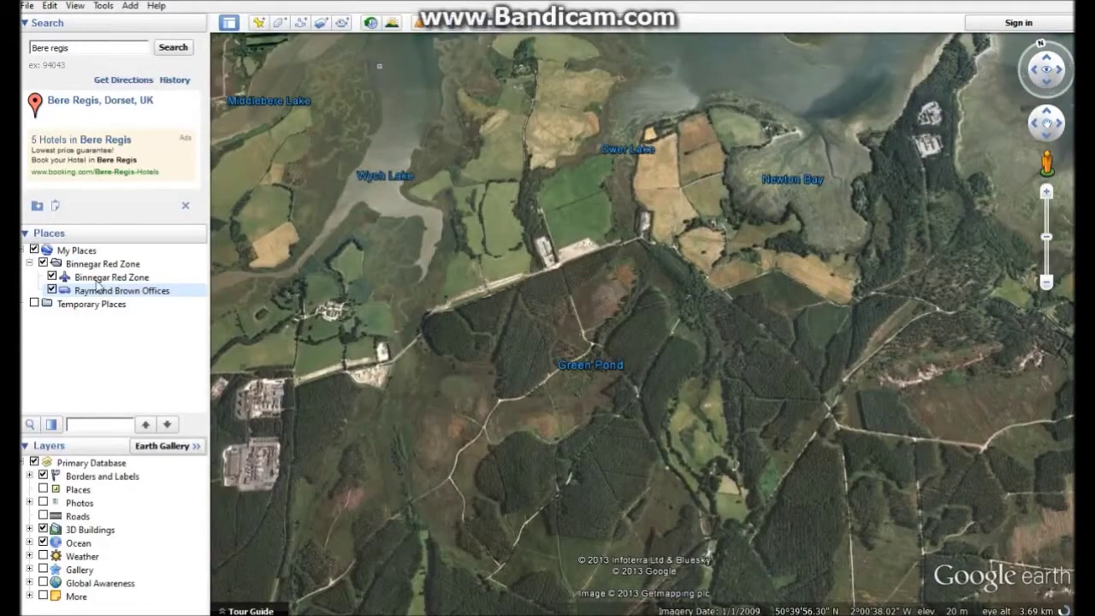
double_click(101, 265)
double_click(101, 273)
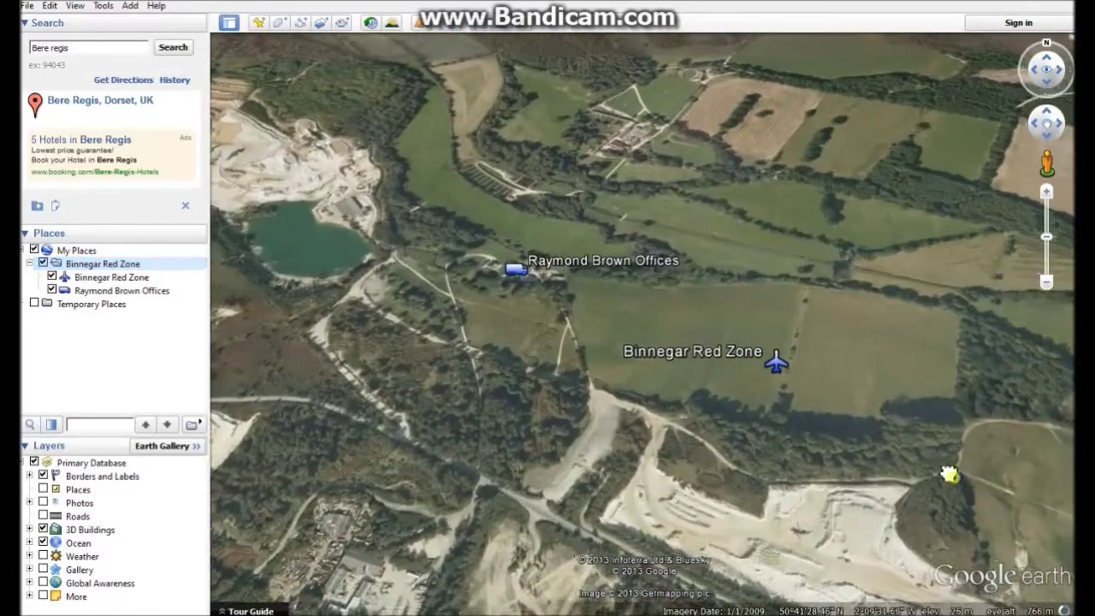
- Start a new path named Haulage Road in the Binnegar Red Zone folder
left_click_drag(949, 475, 752, 440)
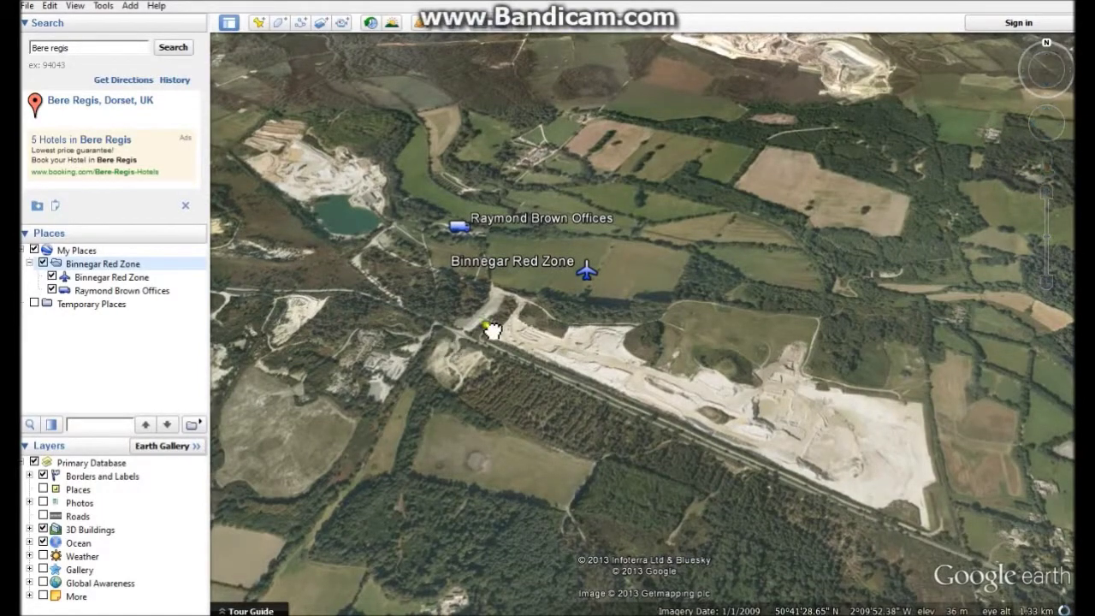
left_click_drag(492, 330, 482, 350)
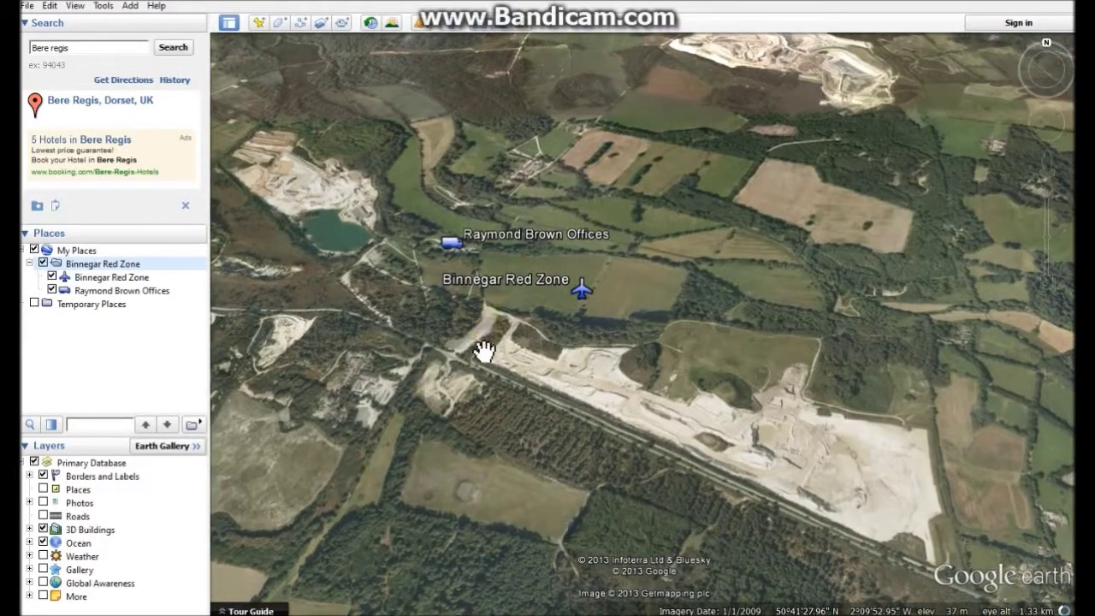
left_click(300, 24)
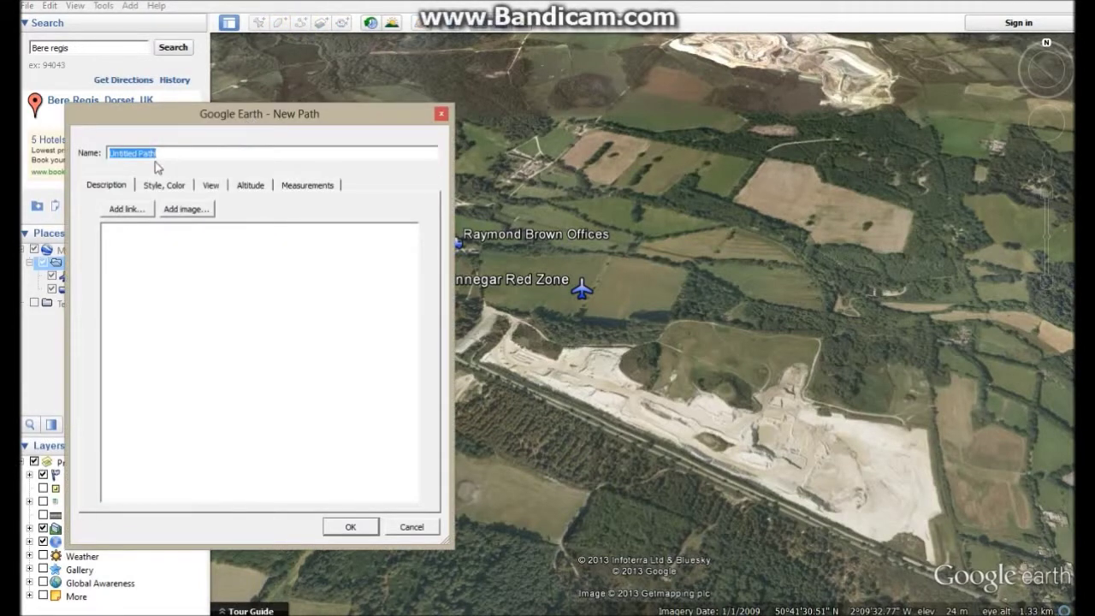
type("Haulage Road")
- Trace the Haulage Road path along the quarry's southern edge, from the northwest junction to the southeast corner, and save it
left_click_drag(261, 124, 135, 3)
scroll(493, 351, "up", 1)
scroll(494, 351, "up", 3)
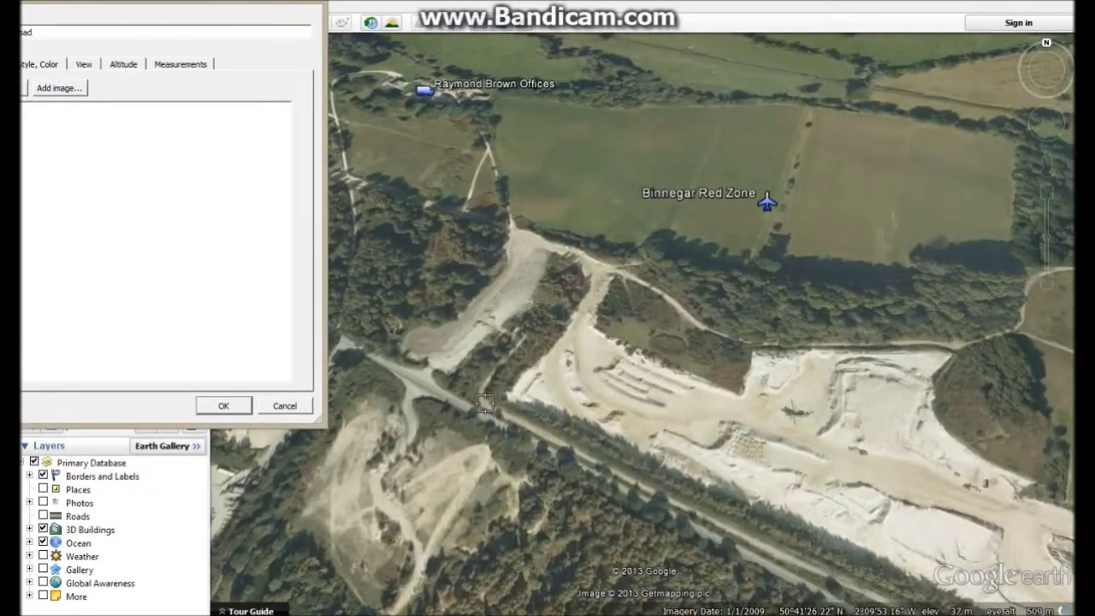
left_click(631, 480)
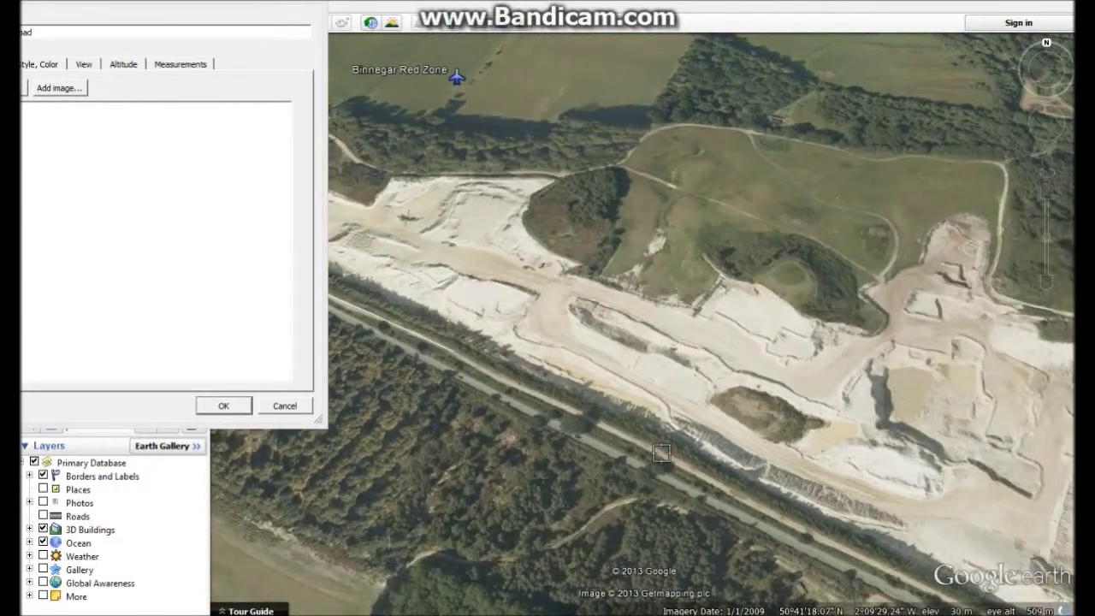
left_click(663, 459)
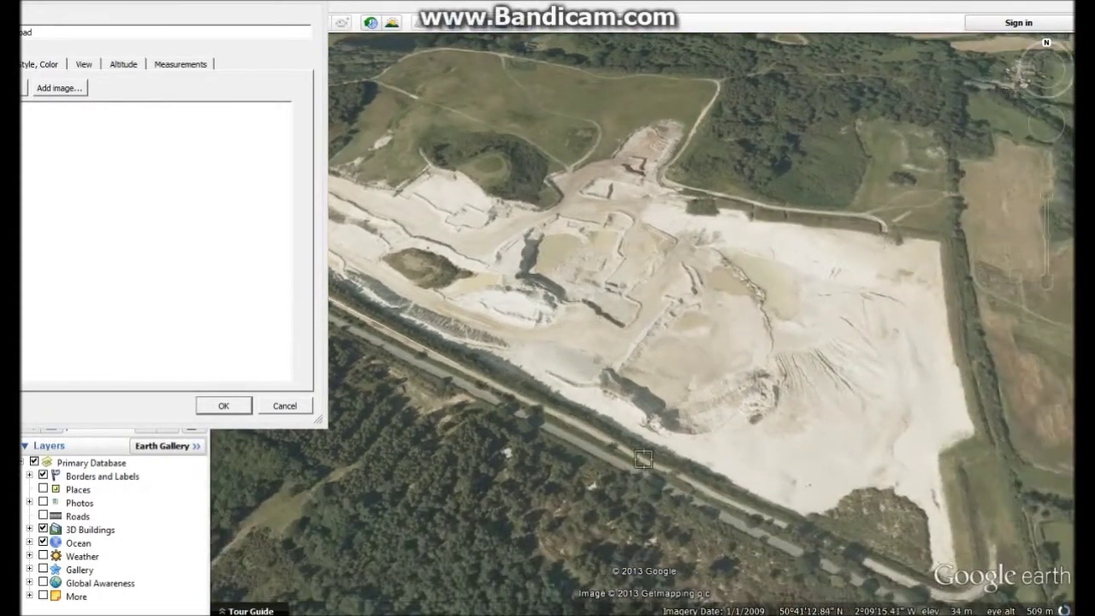
left_click(644, 462)
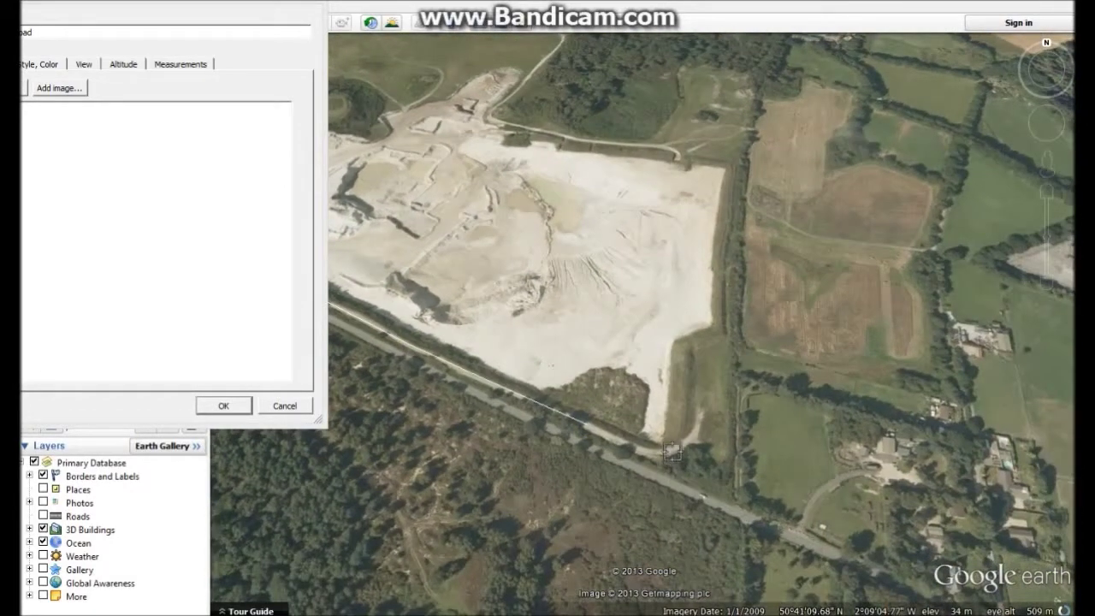
left_click(672, 451)
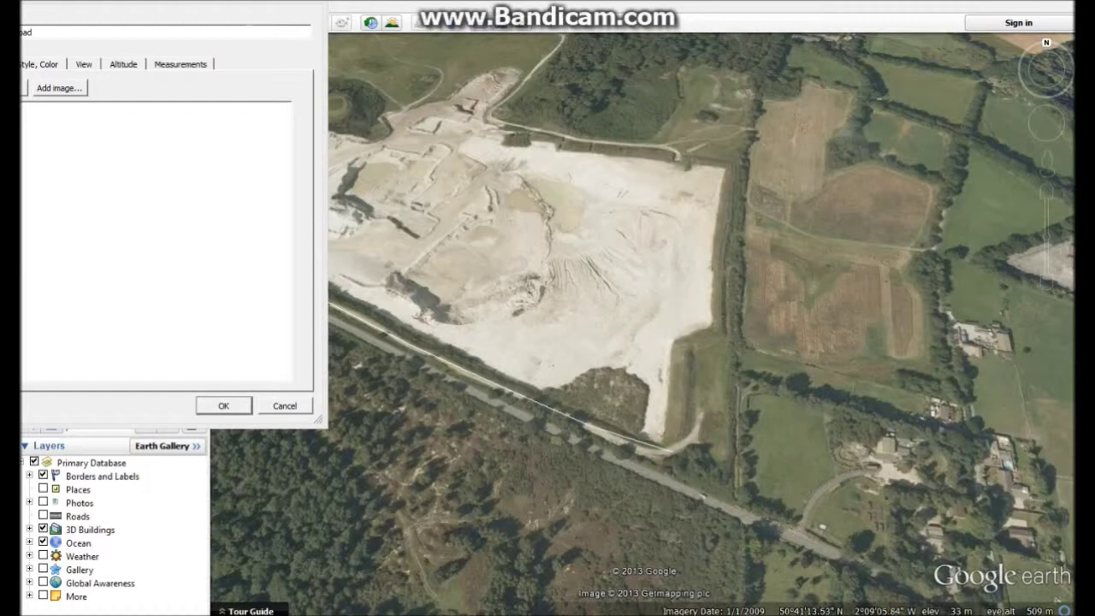
left_click_drag(182, 2, 540, 152)
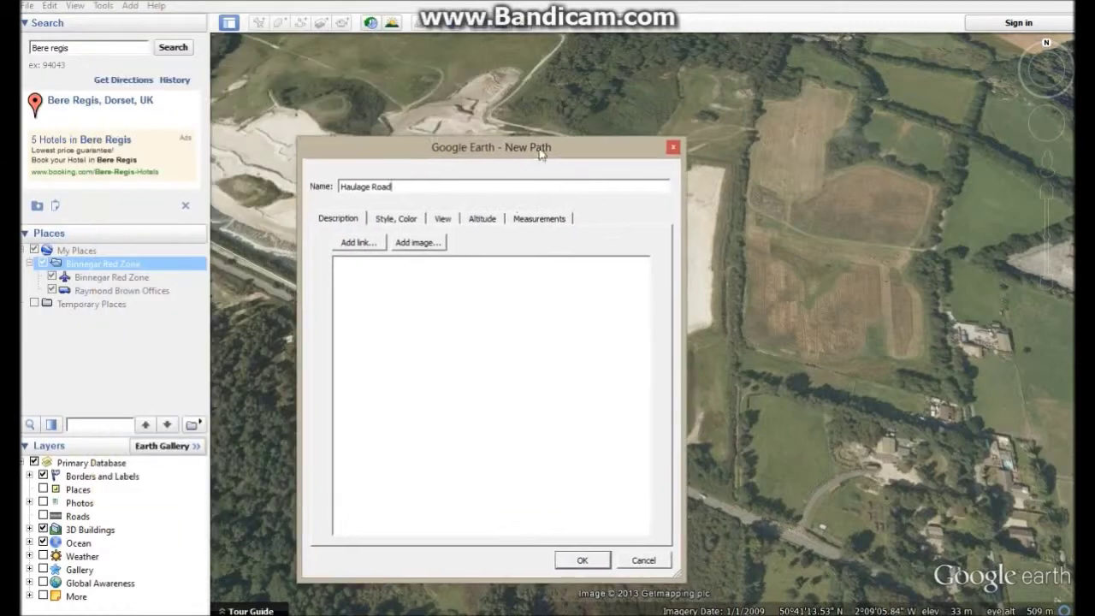
left_click(583, 559)
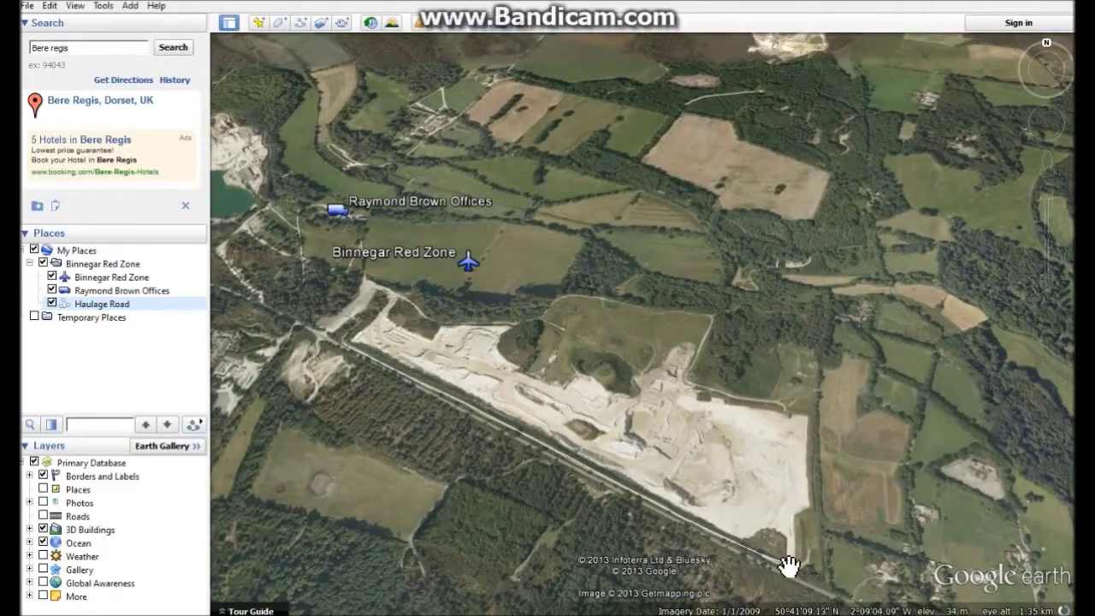
- Set the Haulage Road path's line color to pure blue and its width to 3, and save the change
left_click(97, 306)
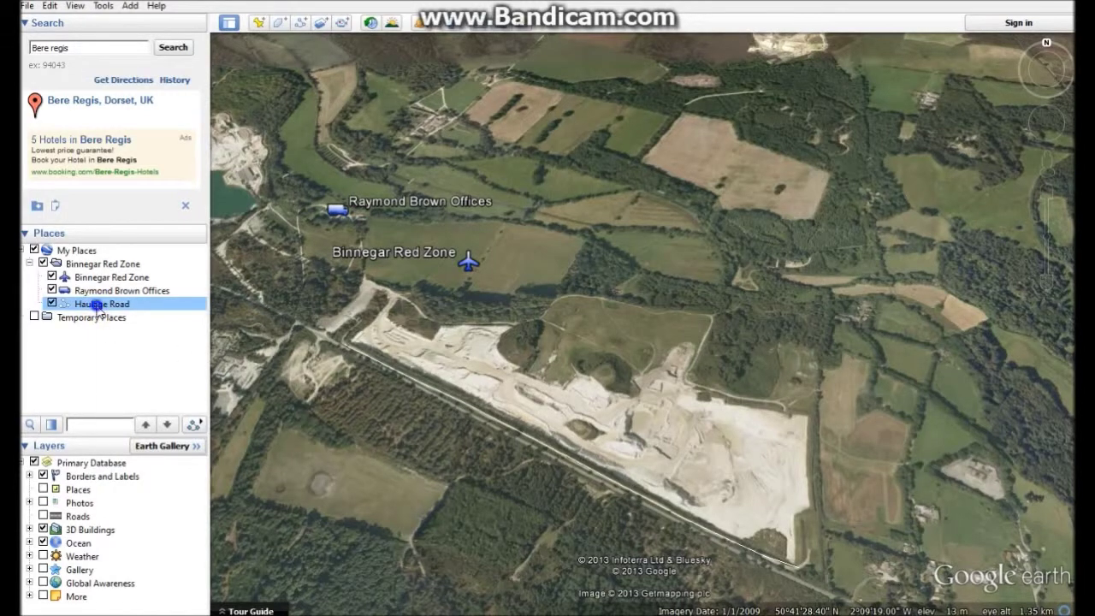
right_click(97, 306)
left_click(158, 526)
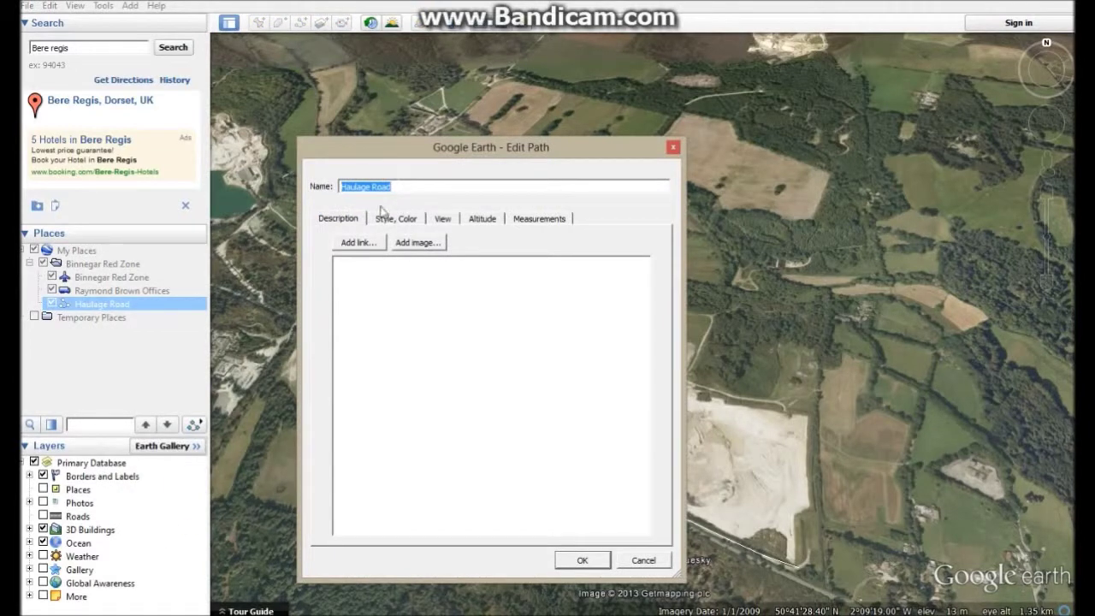
left_click(387, 221)
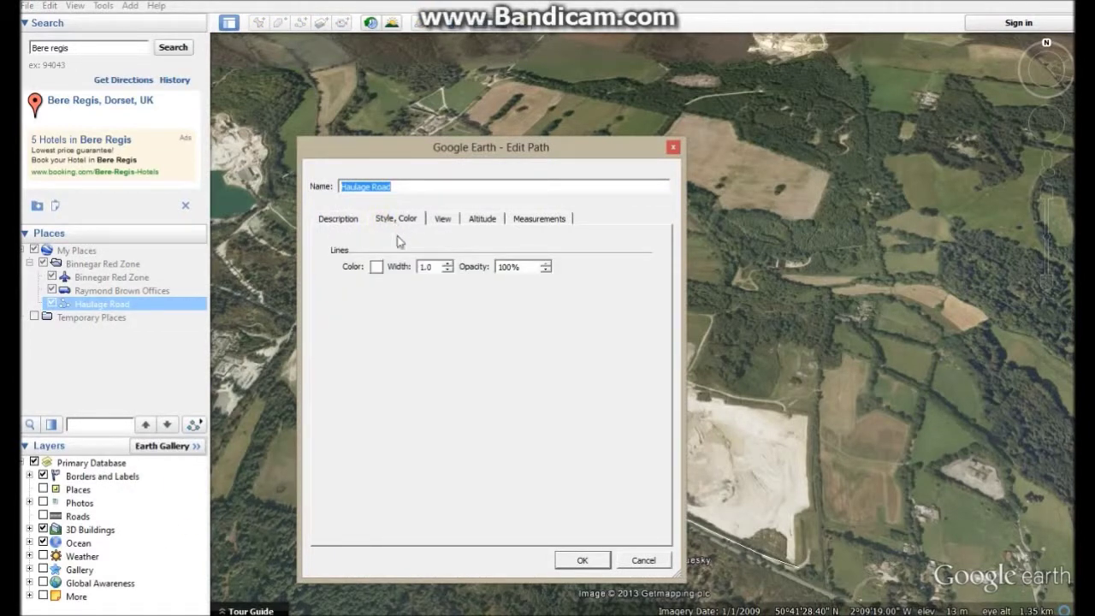
left_click(377, 267)
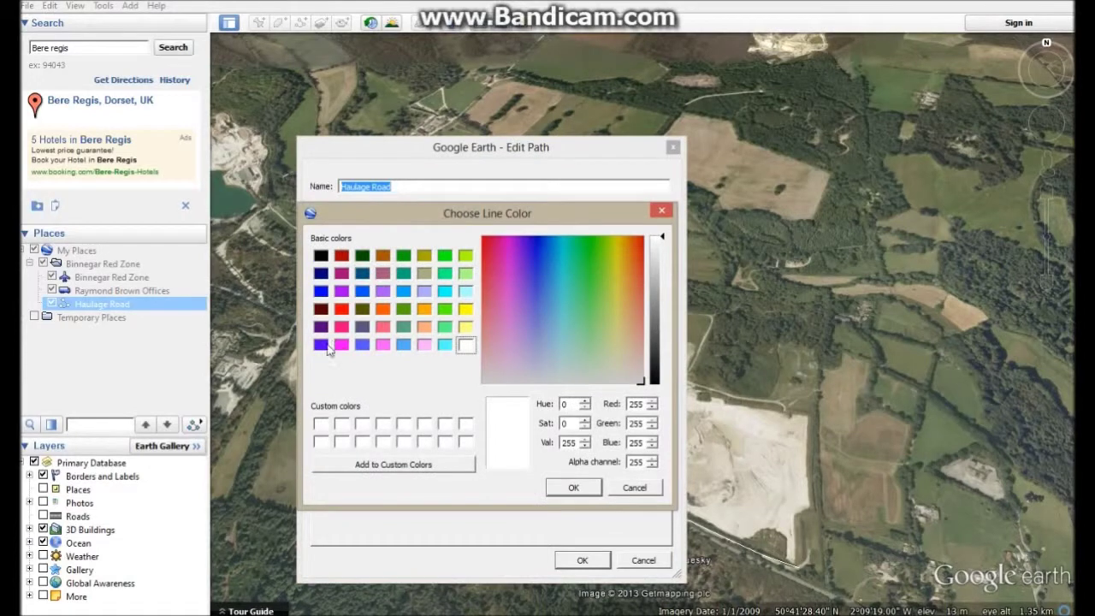
left_click(320, 292)
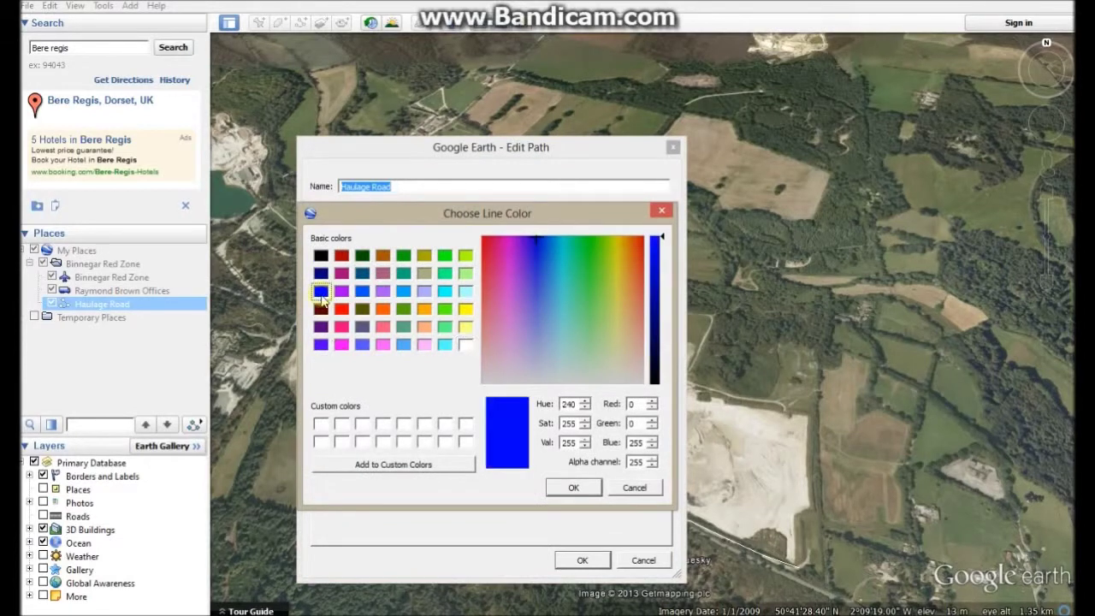
left_click(573, 490)
double_click(430, 267)
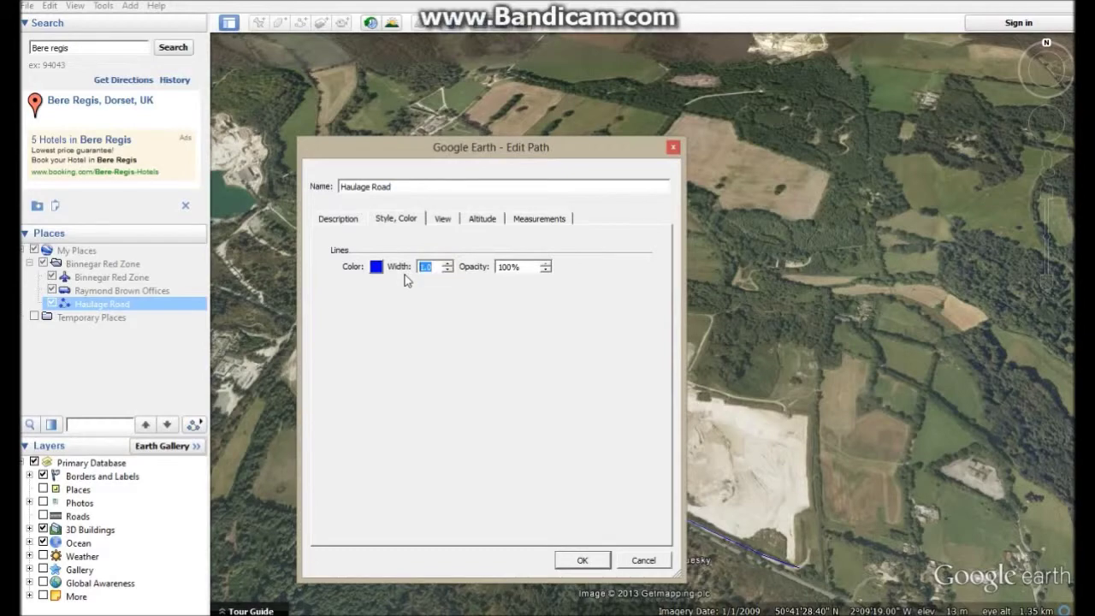
type("3")
left_click(585, 563)
- Check the Haulage Road path's length in meters in its properties
scroll(643, 488, "down", 3)
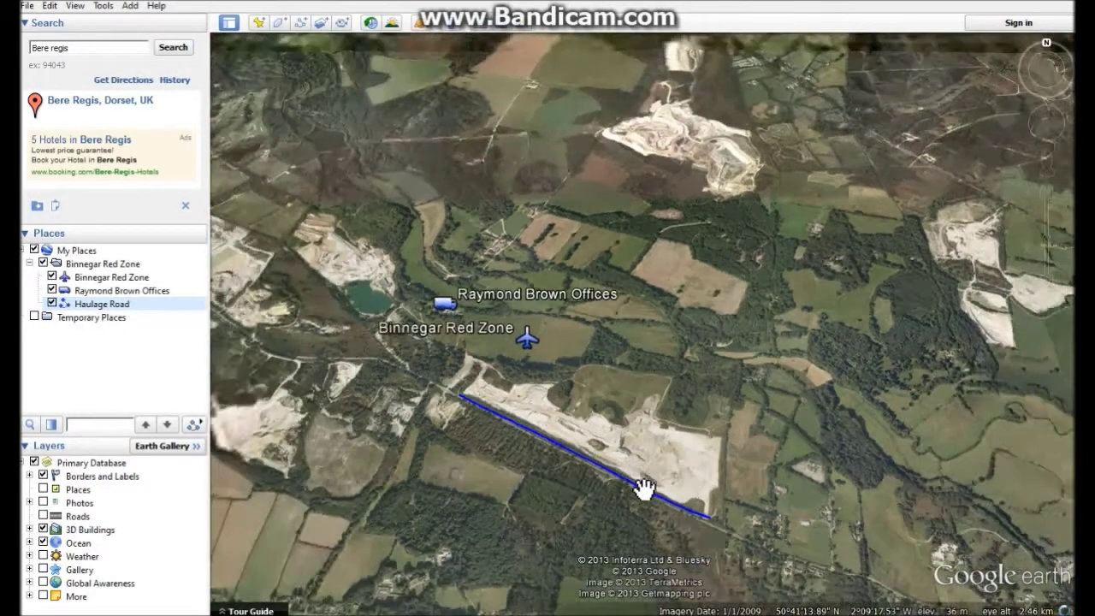
left_click_drag(630, 501, 768, 477)
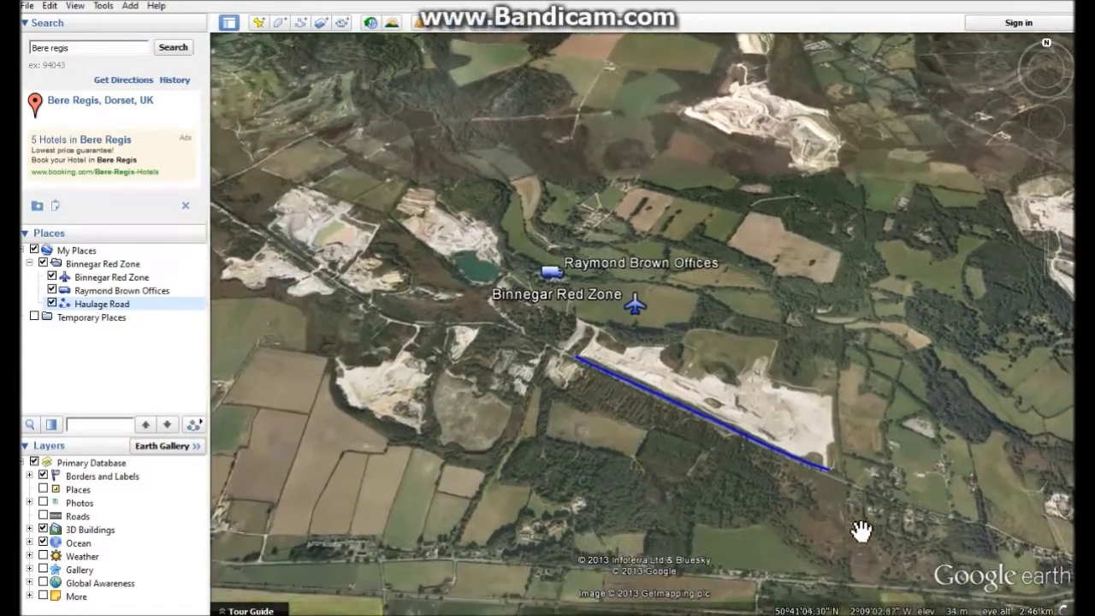
scroll(855, 519, "up", 4)
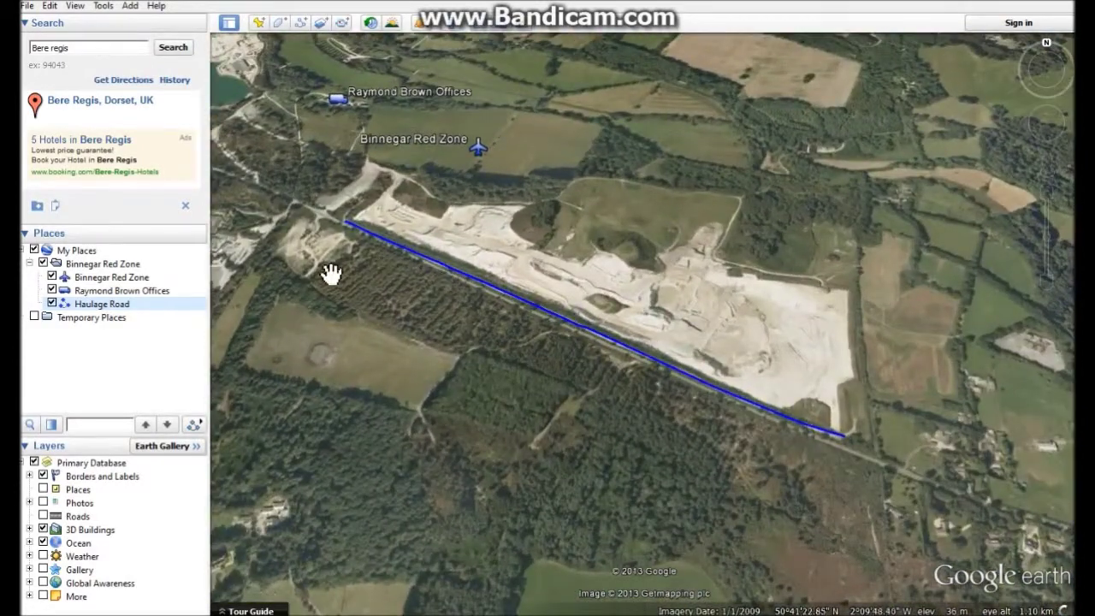
right_click(100, 306)
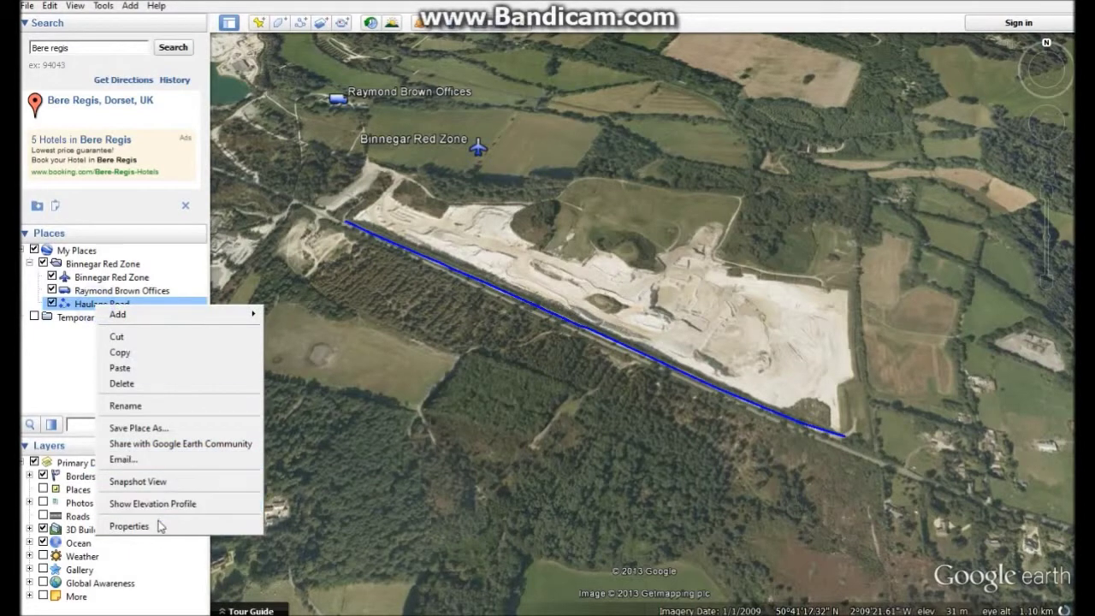
left_click(128, 526)
left_click(411, 279)
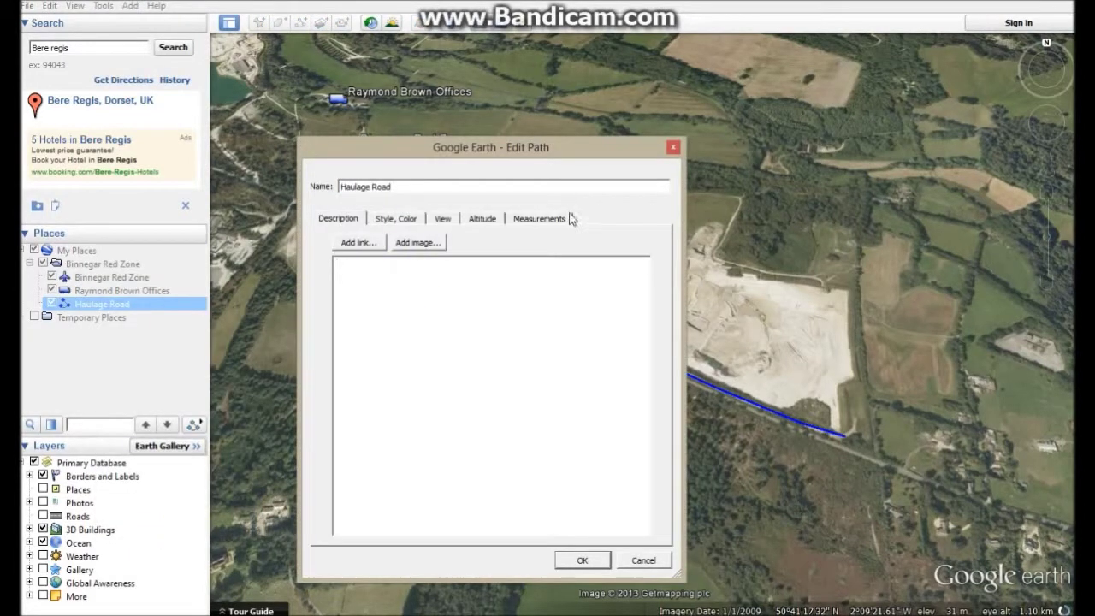
left_click(541, 219)
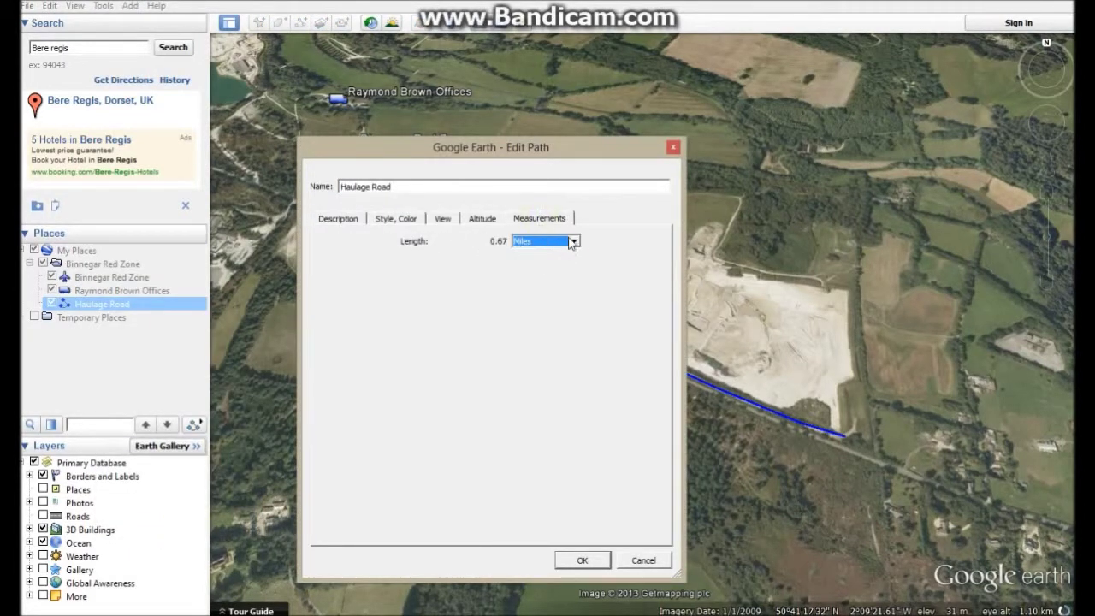
left_click(573, 243)
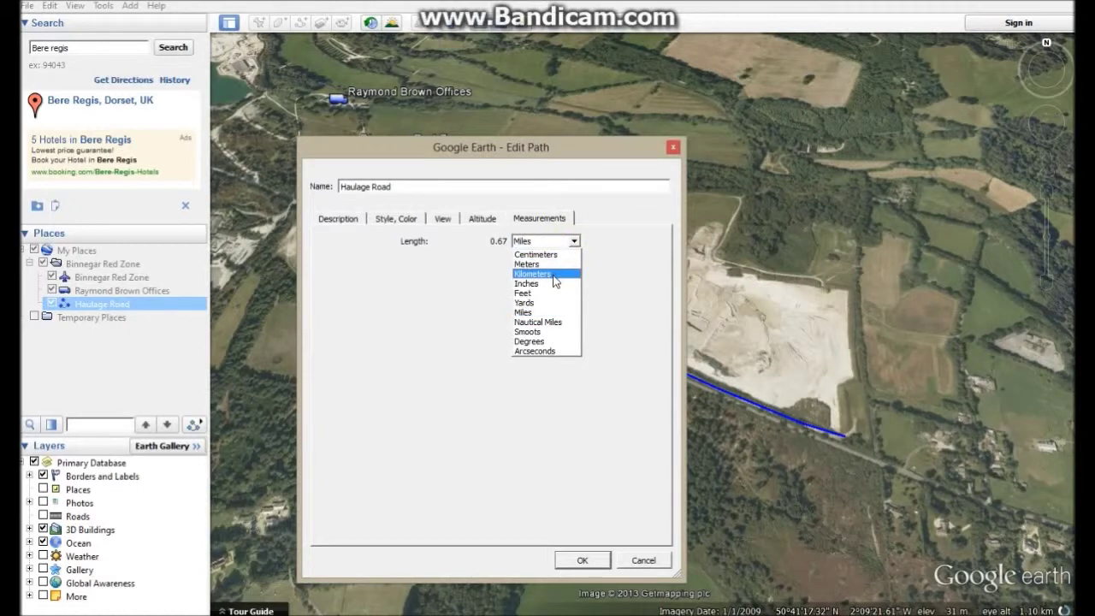
left_click(548, 265)
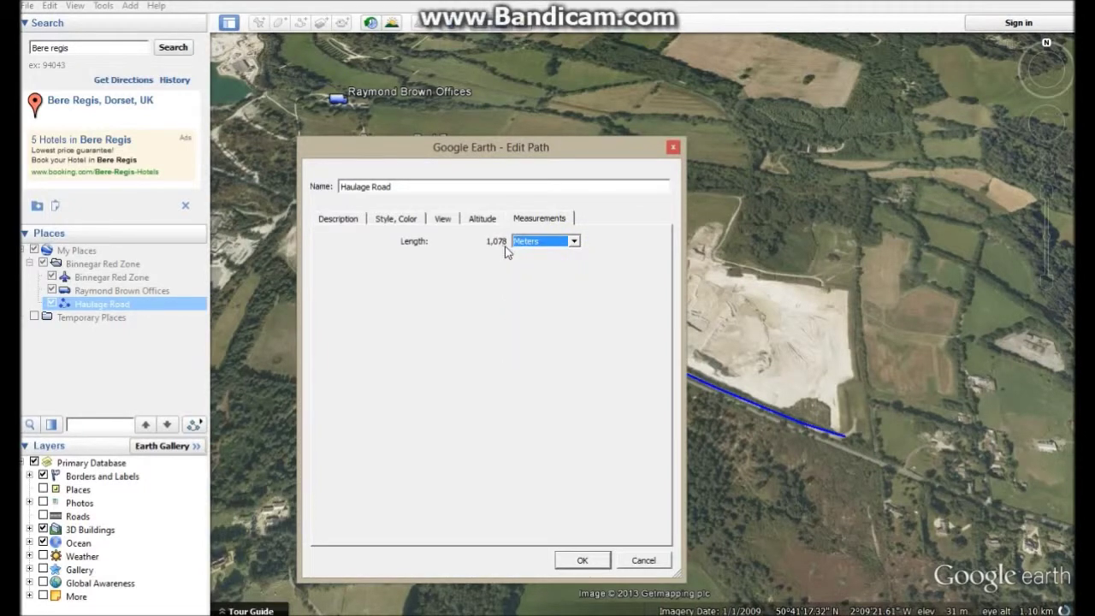
- Add the description "1078 Meters Long" to the Haulage Road path and save it
left_click(334, 219)
type("1078 Meters Long")
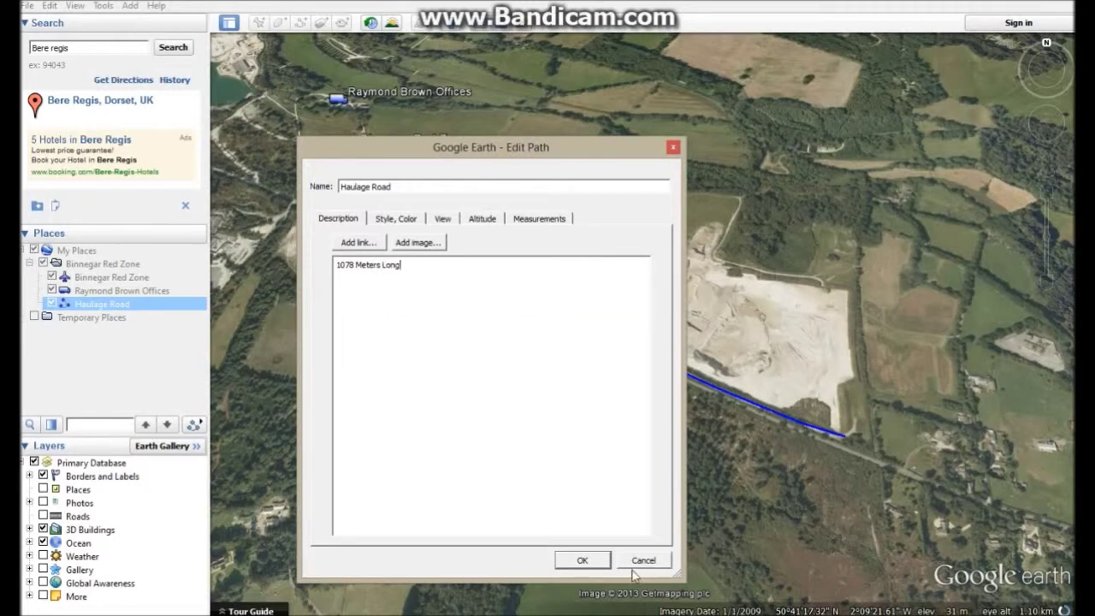
left_click(582, 562)
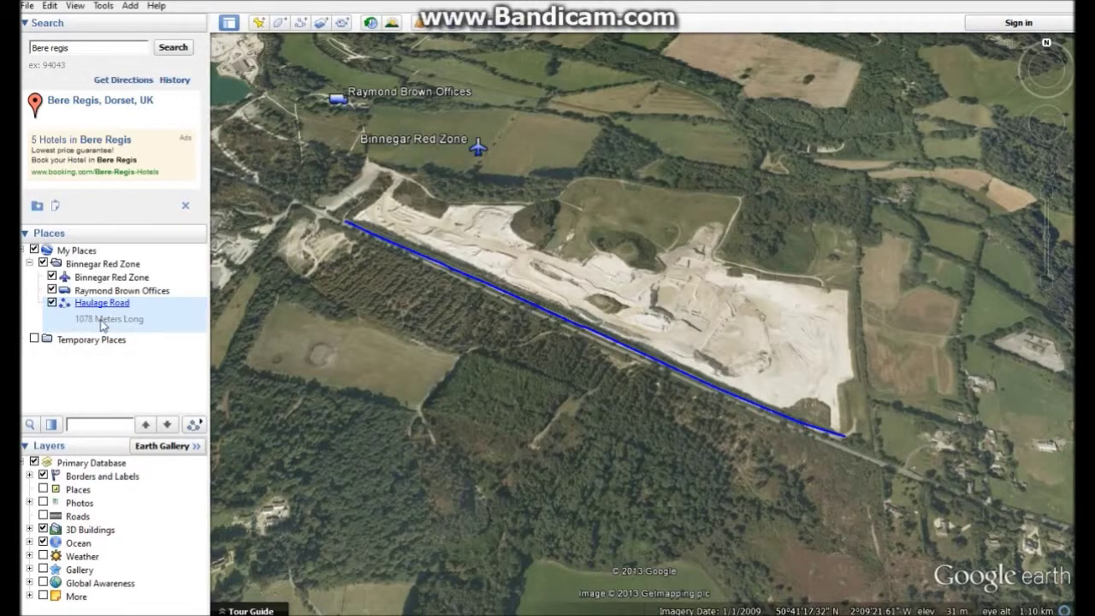
- View the Haulage Road description balloon on the map and close it
scroll(873, 389, "up", 2)
left_click(653, 409)
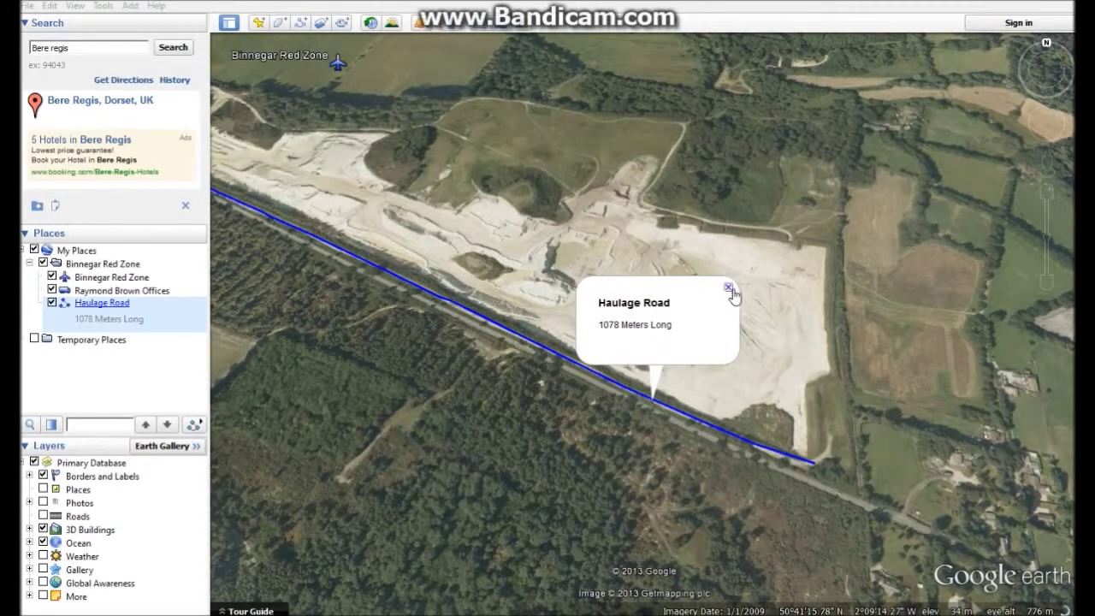
left_click(728, 290)
- Show the elevation profile of the Haulage Road path
left_click_drag(391, 269, 643, 382)
scroll(644, 382, "down", 2)
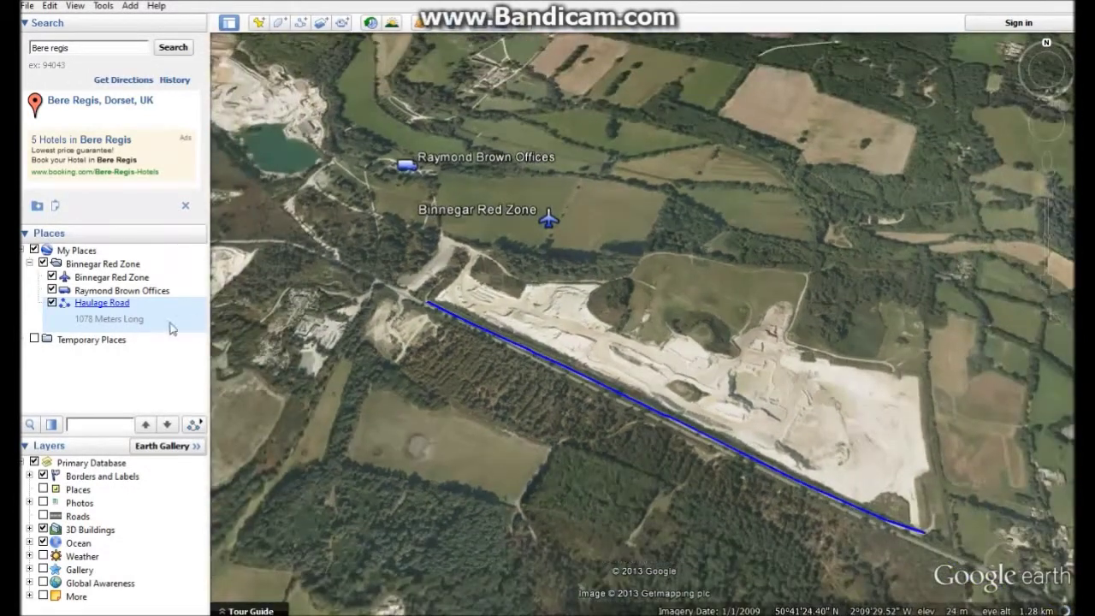
left_click(110, 306)
right_click(111, 306)
left_click(168, 501)
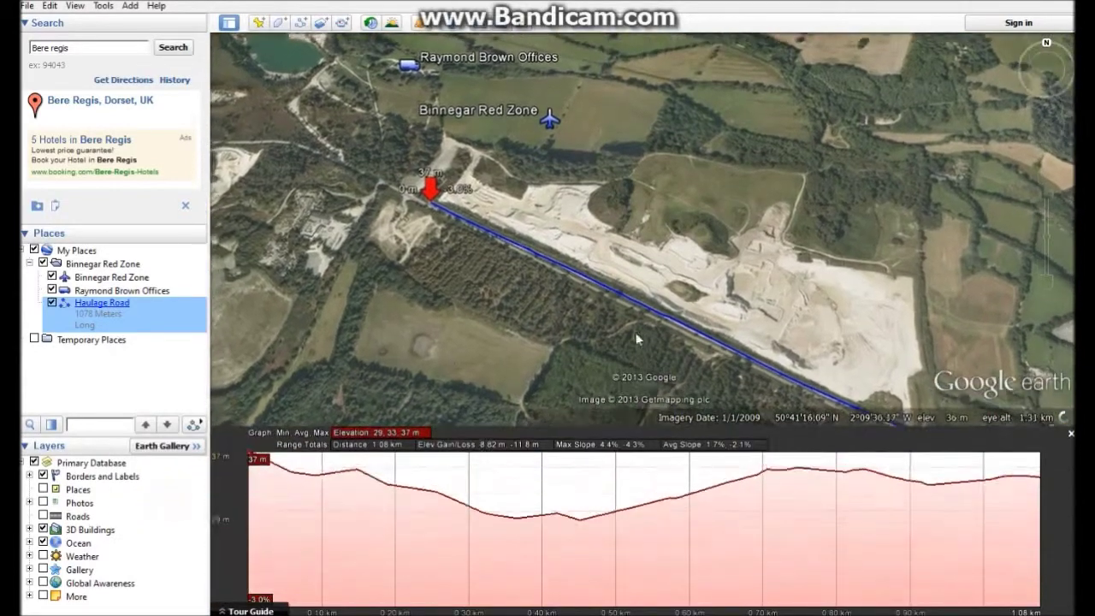
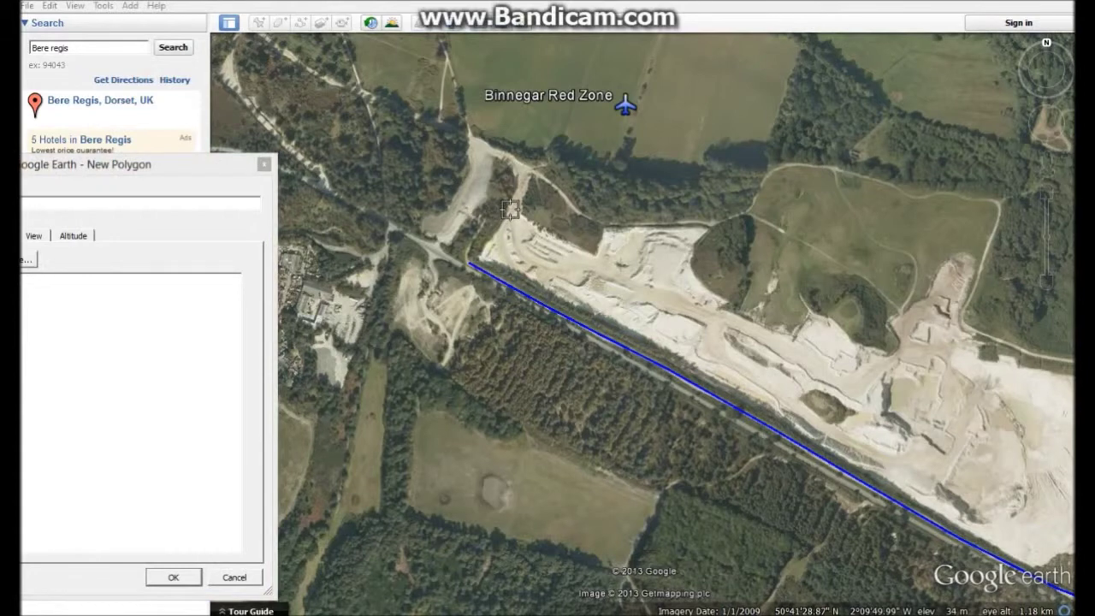
- Outline the northwestern end of the quarry, down to the haulage road, as a polygon named Stocking Area and save it
left_click(592, 253)
left_click(601, 230)
left_click(707, 228)
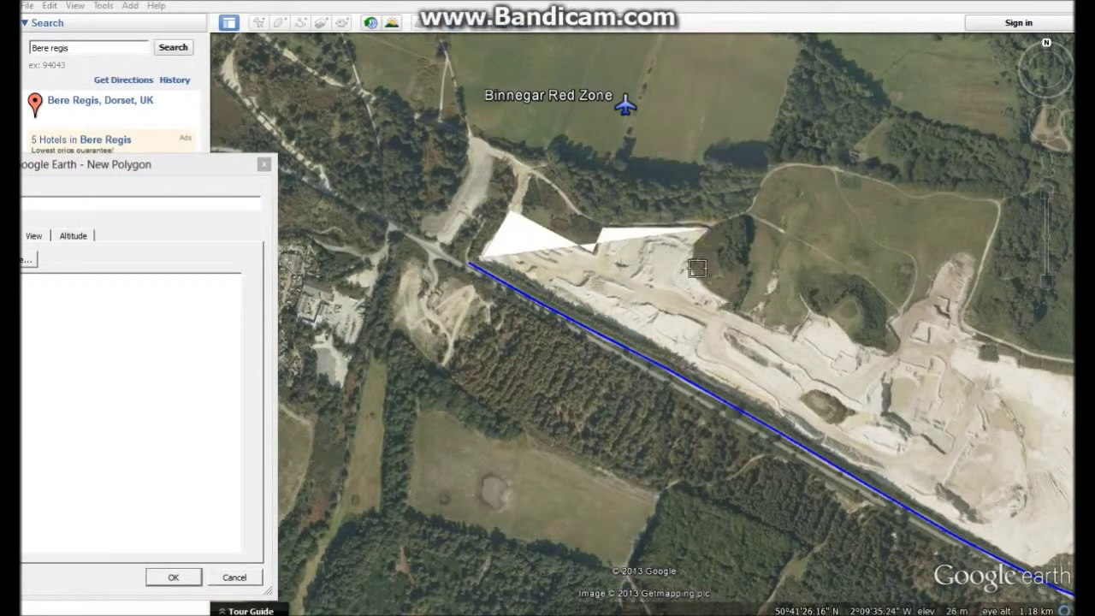
left_click(705, 272)
left_click(724, 301)
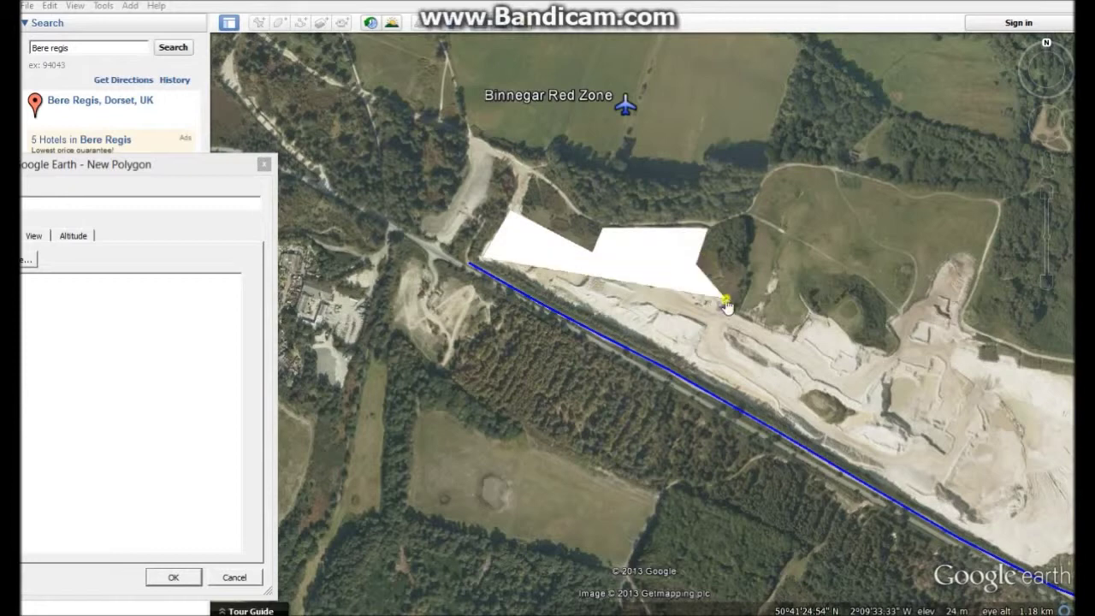
left_click(687, 359)
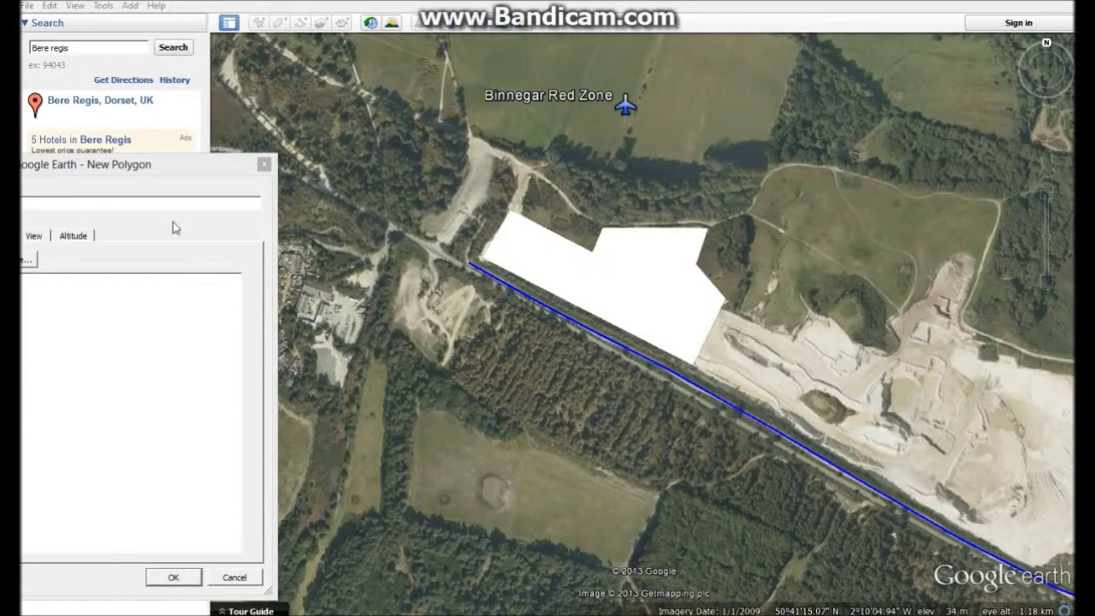
left_click_drag(159, 174, 469, 132)
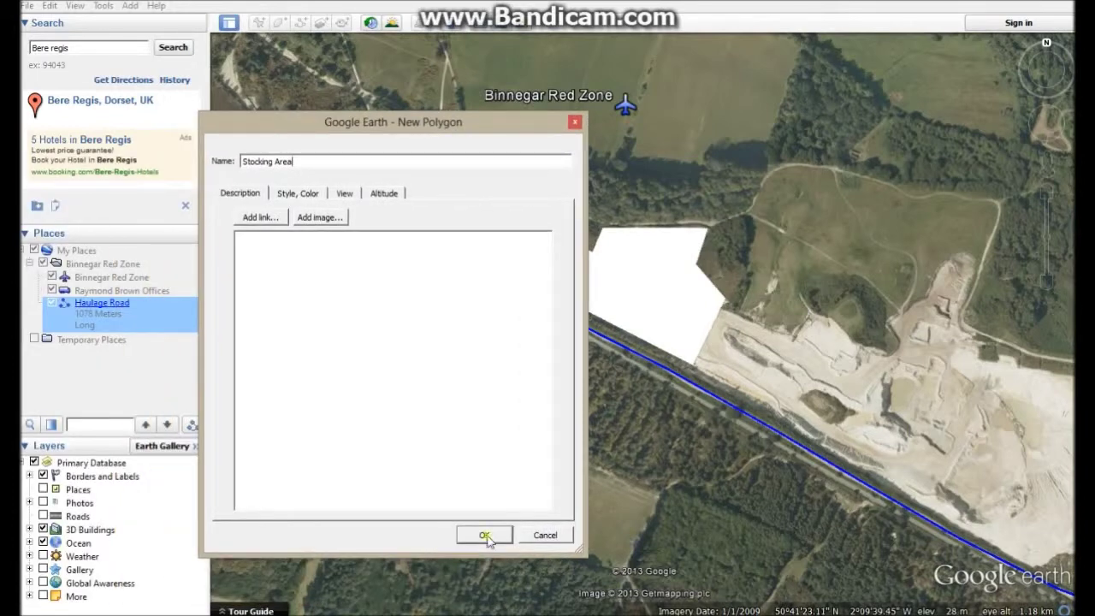
left_click(485, 536)
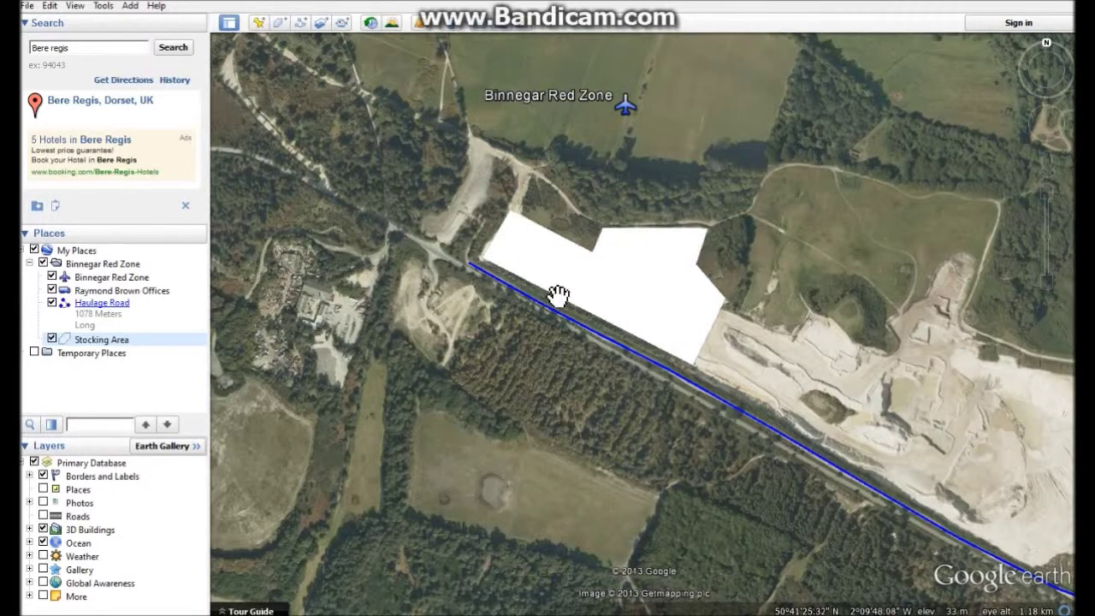
- Open the Stocking Area polygon's properties and set its outline to dark red with a width of 3
left_click(96, 342)
right_click(94, 341)
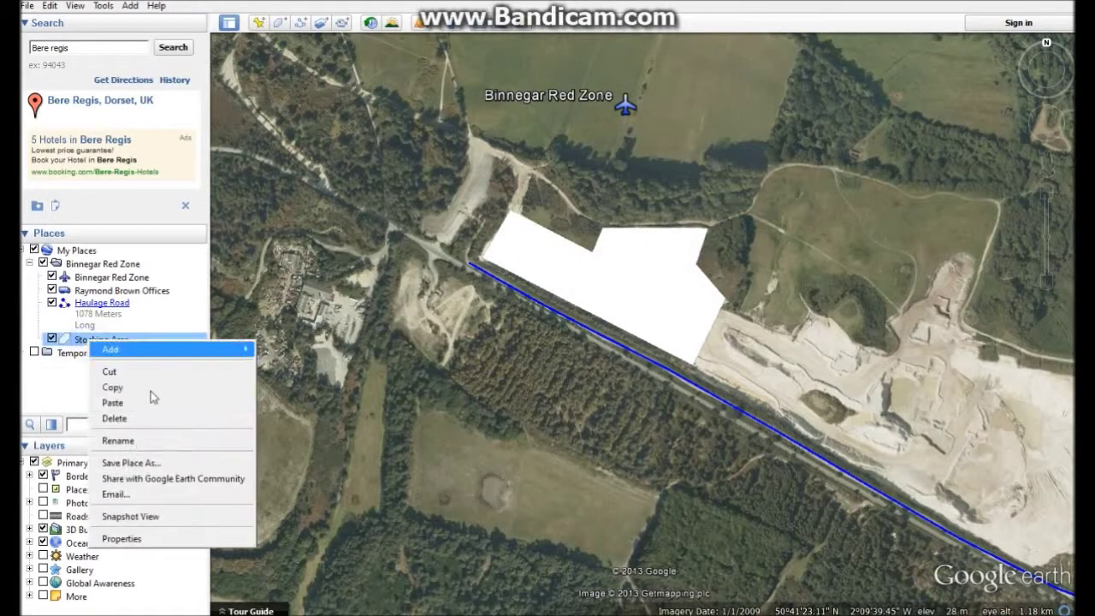
left_click(140, 539)
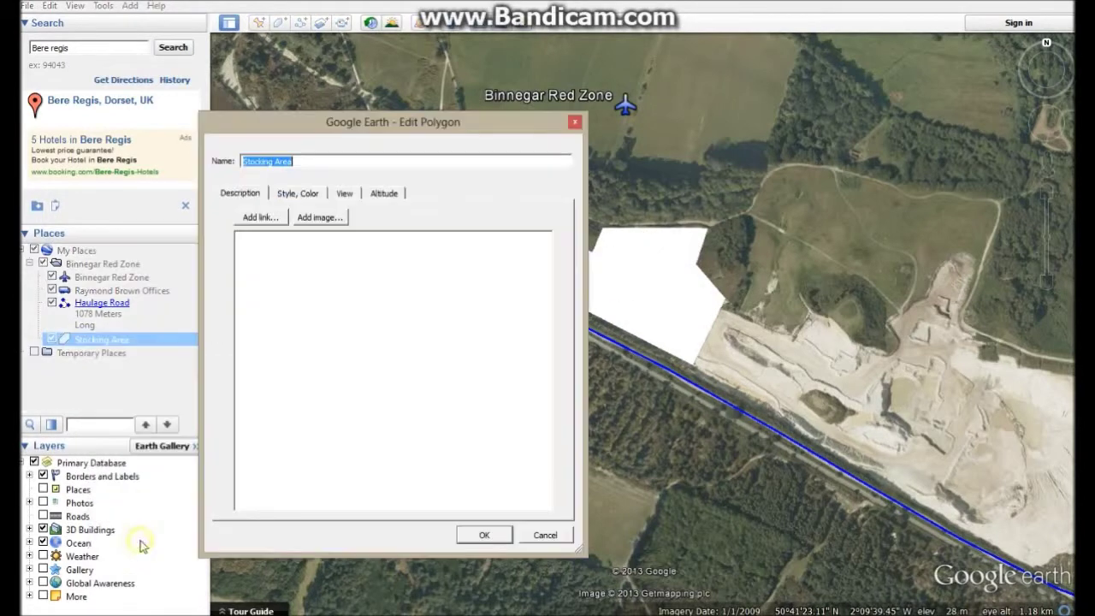
left_click(296, 193)
left_click(278, 242)
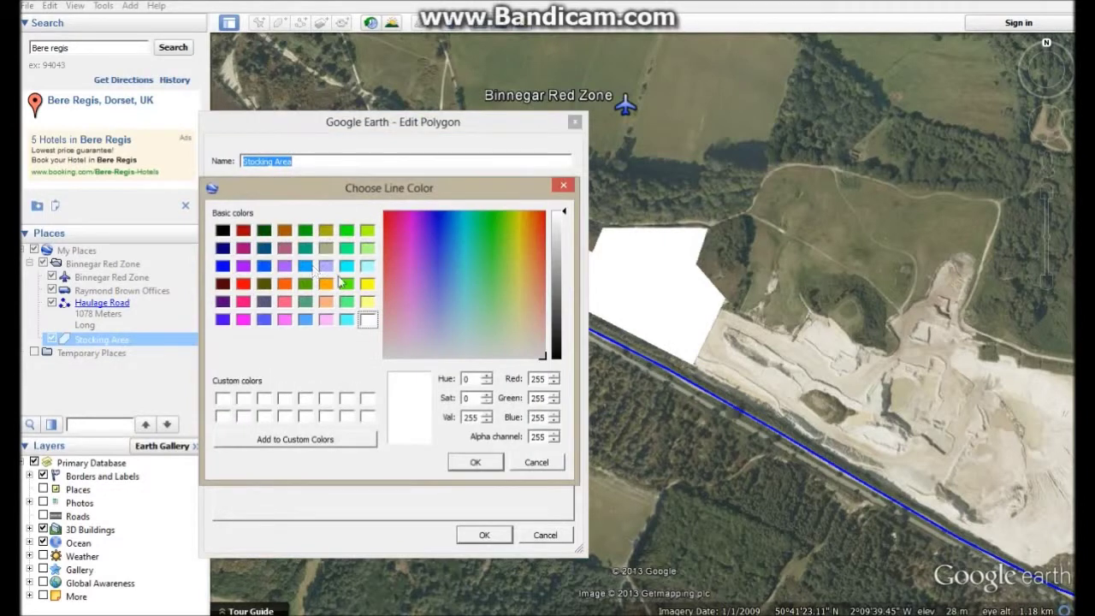
left_click(366, 285)
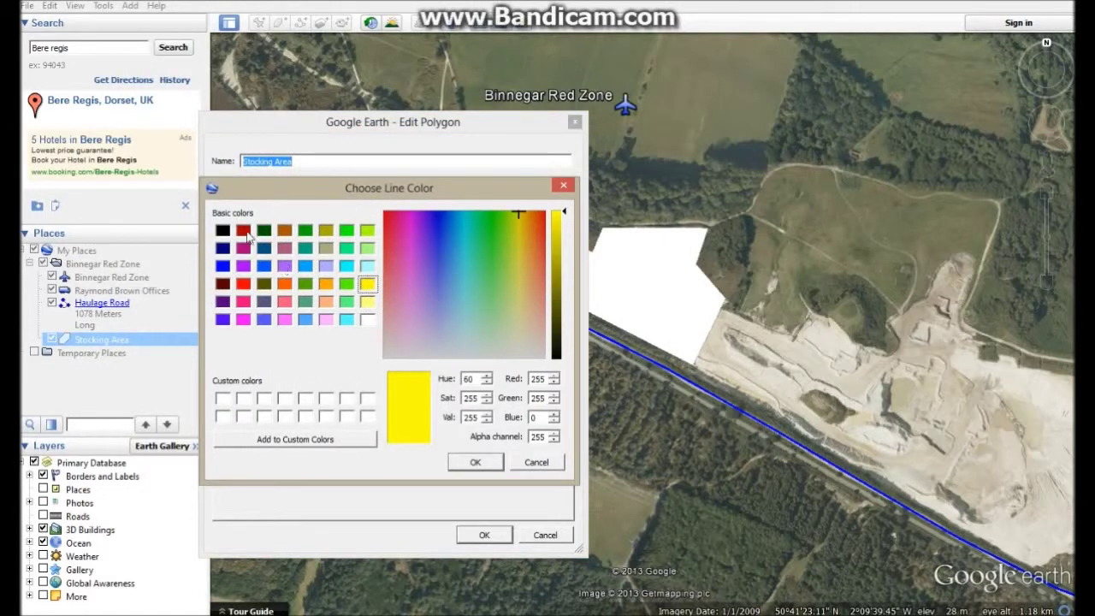
left_click(244, 231)
left_click(474, 463)
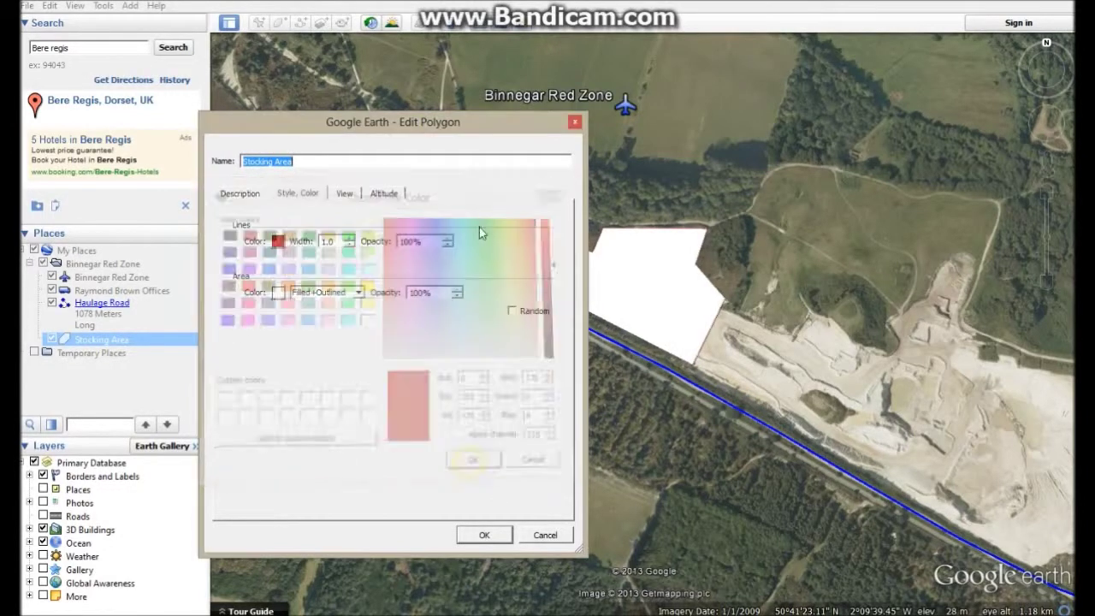
double_click(328, 242)
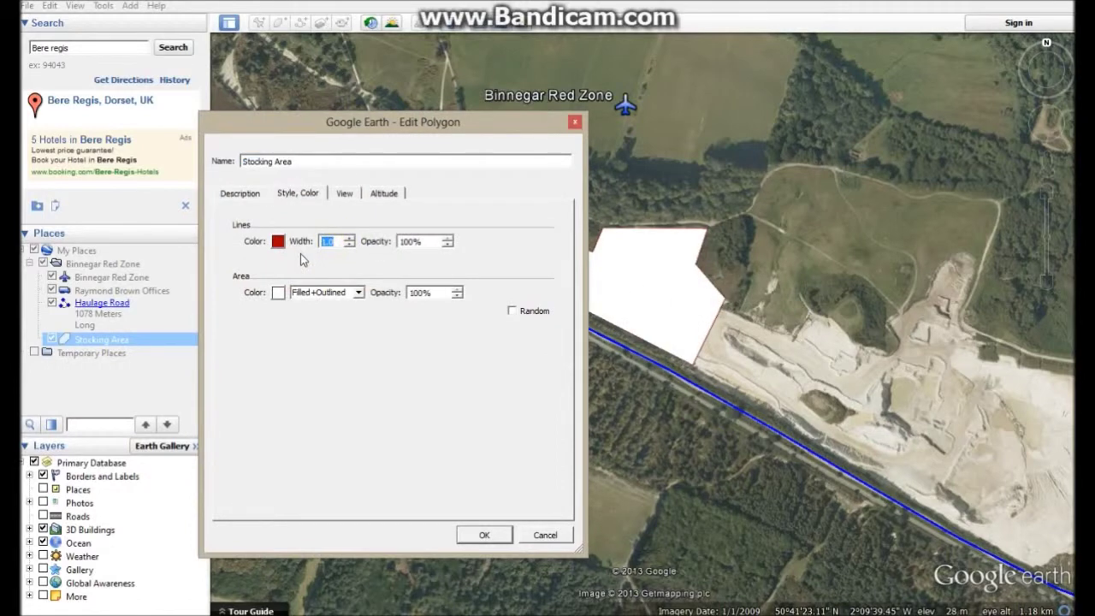
type("3")
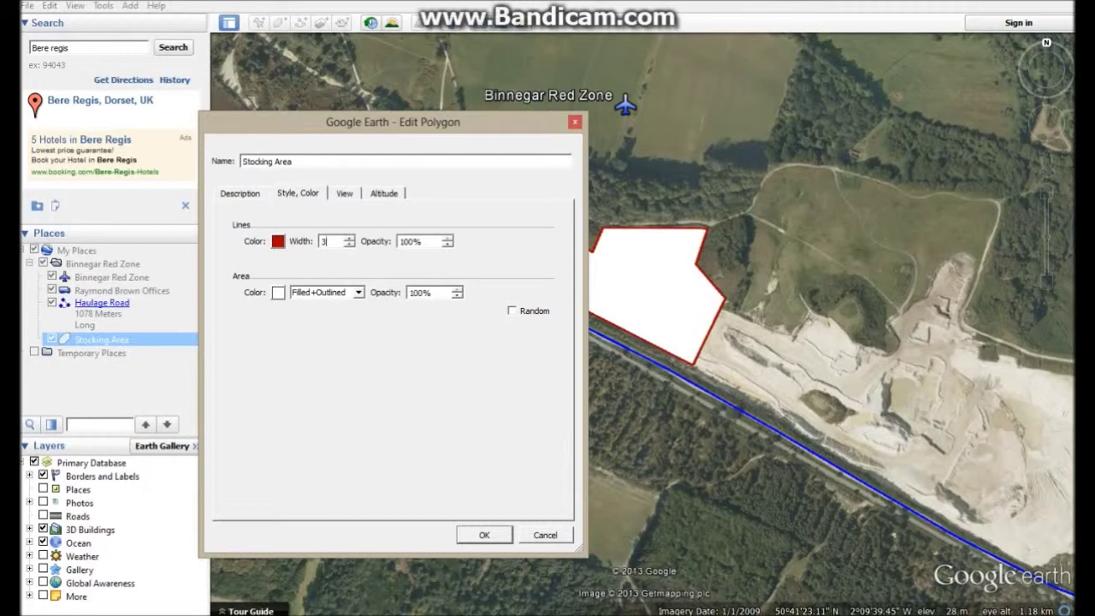
- Try a nearly transparent fill on the Stocking Area polygon, restore 100% opacity, and try the Outlined and Filled area styles
double_click(432, 293)
type("0")
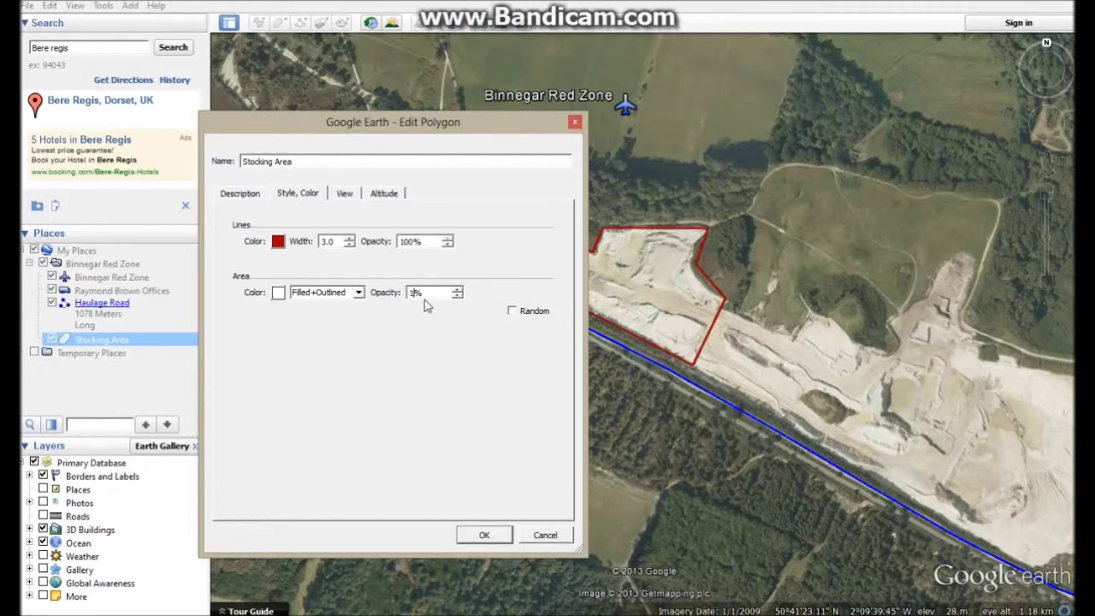
type("100")
left_click(359, 293)
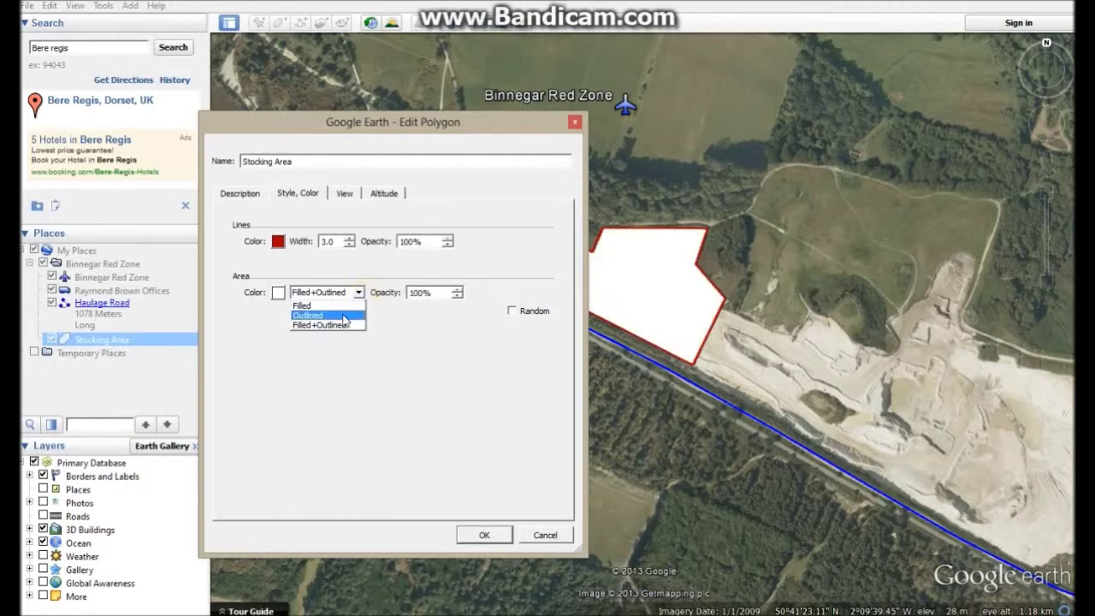
left_click(346, 315)
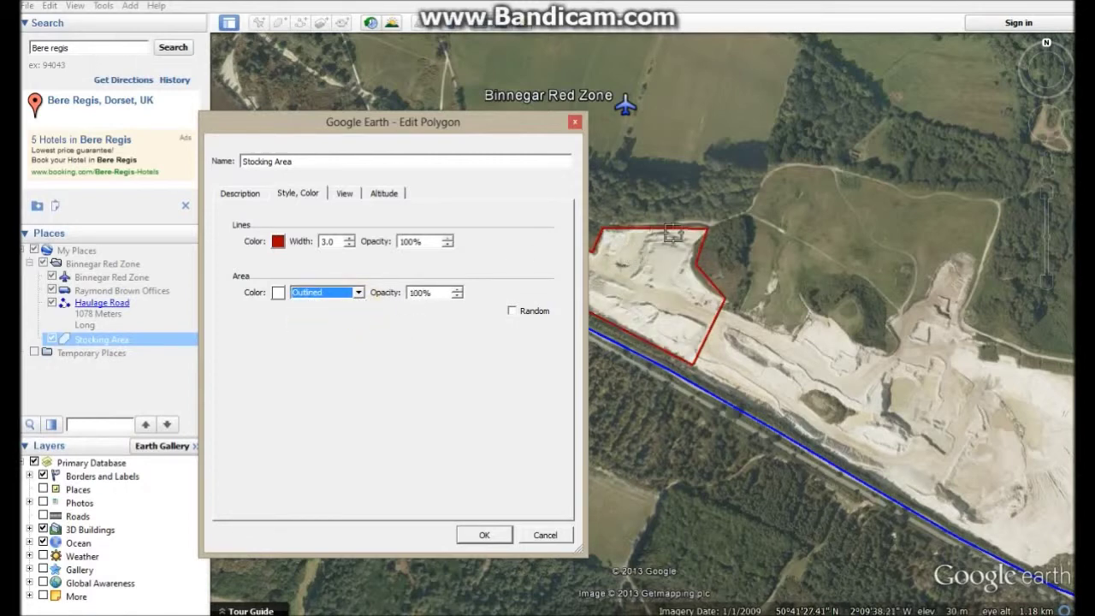
left_click(359, 294)
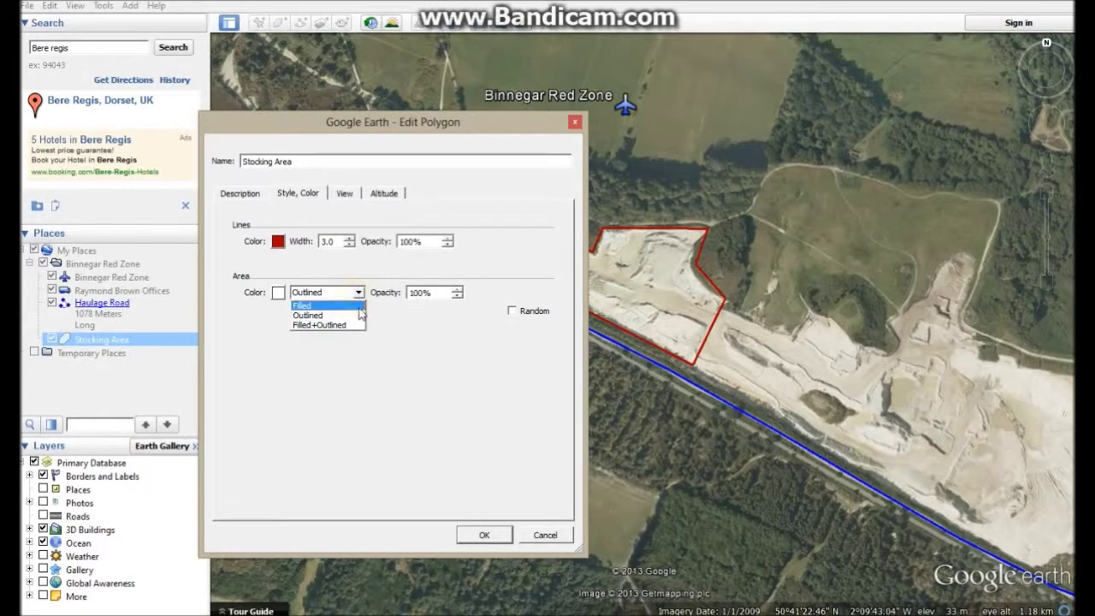
left_click(346, 306)
- Set the Stocking Area polygon's fill to dark red at 10% opacity
left_click(278, 293)
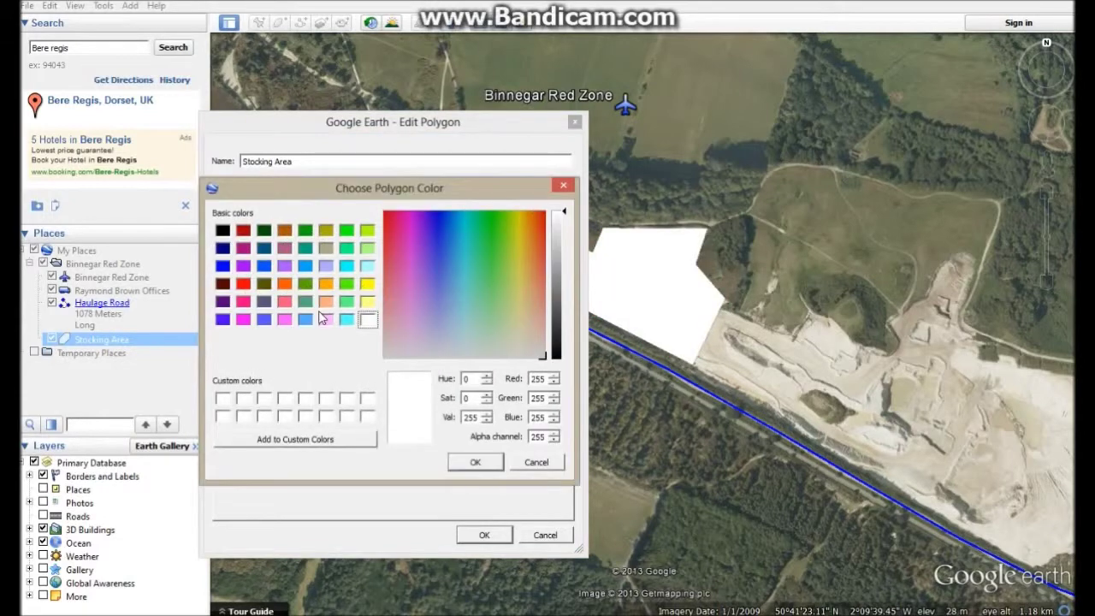
left_click(243, 231)
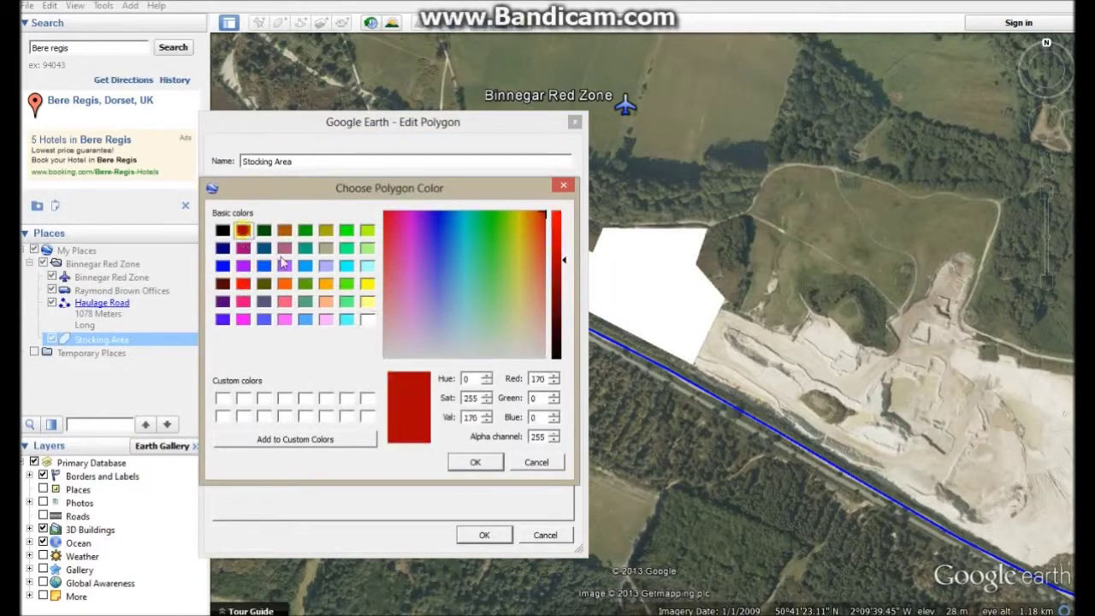
left_click(473, 461)
double_click(432, 294)
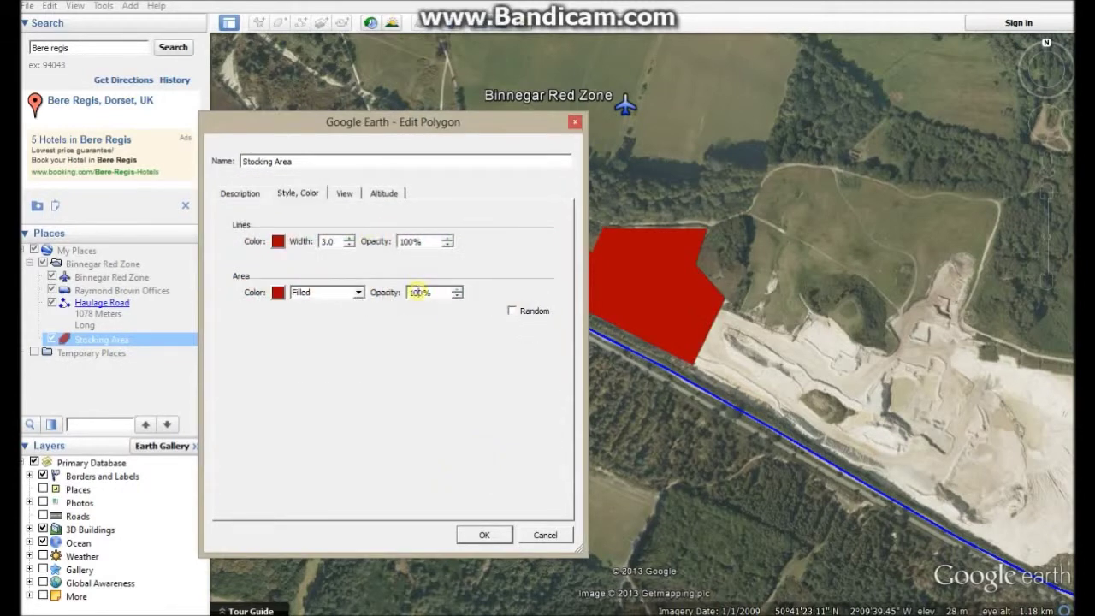
type("10")
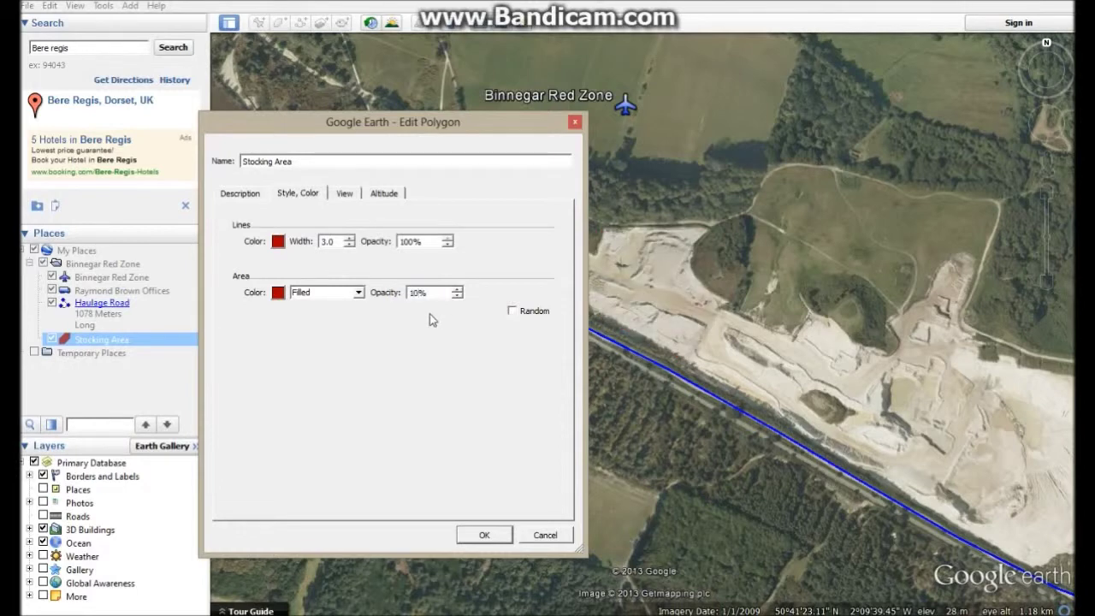
- Set the Stocking Area polygon's area style to Filled+Outlined with 20% fill opacity and save it
left_click(350, 293)
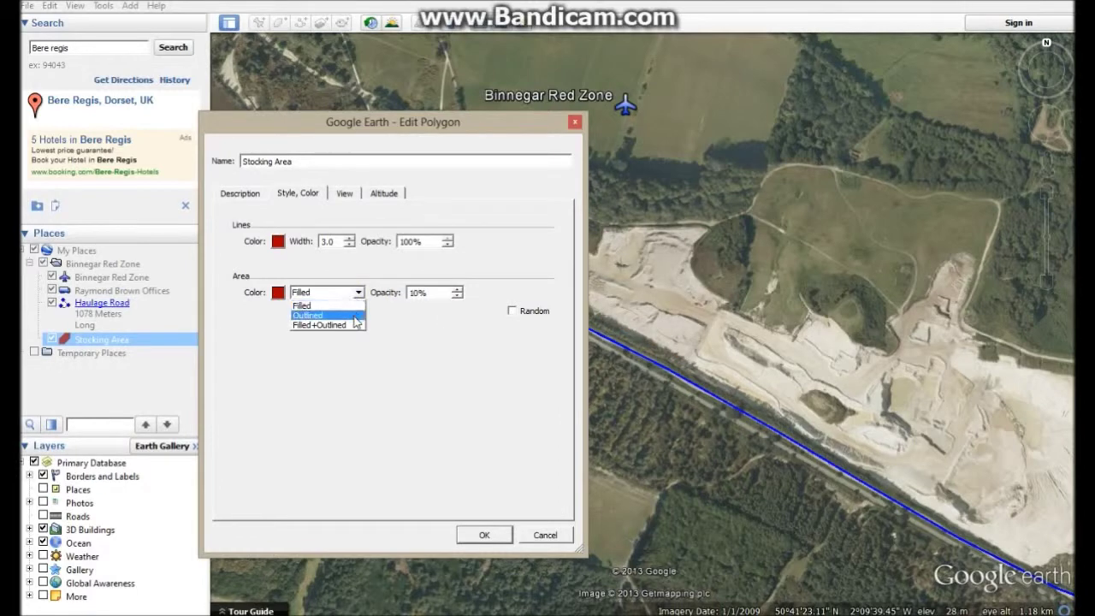
left_click(321, 326)
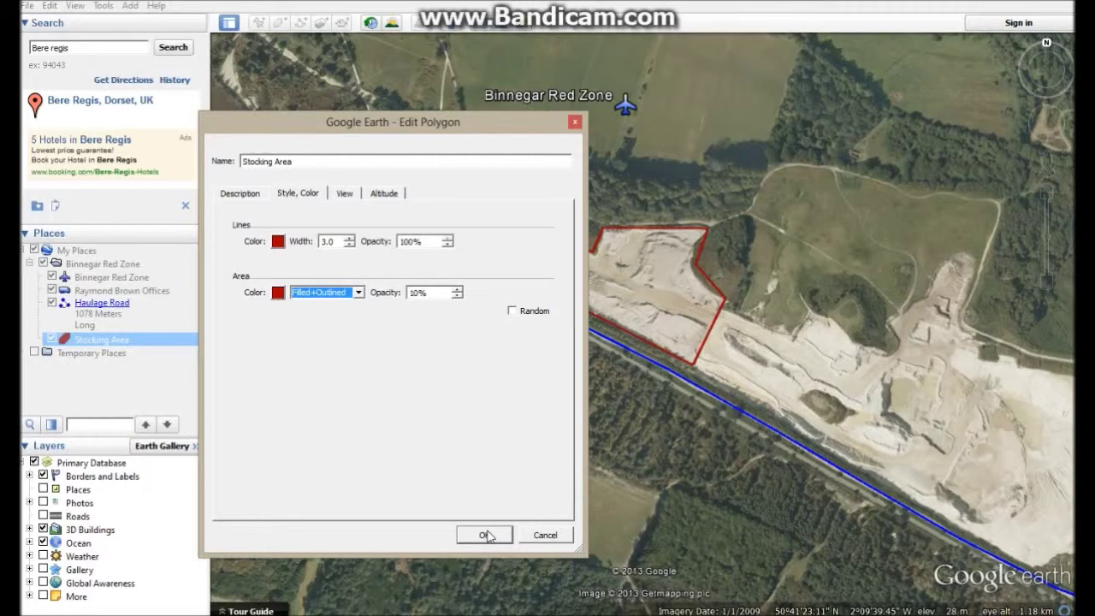
left_click(417, 293)
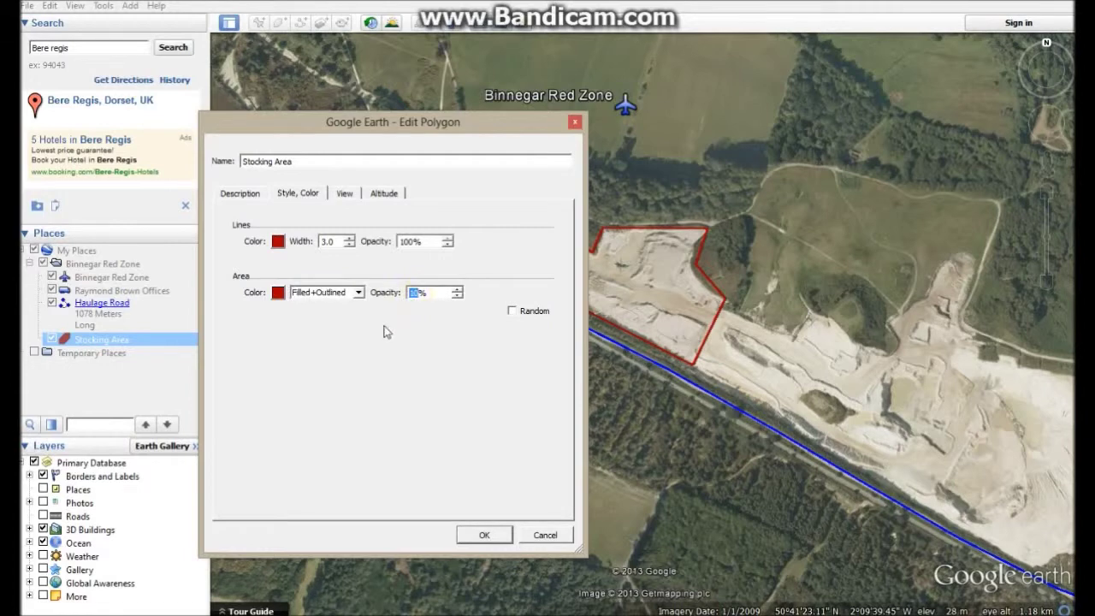
type("20")
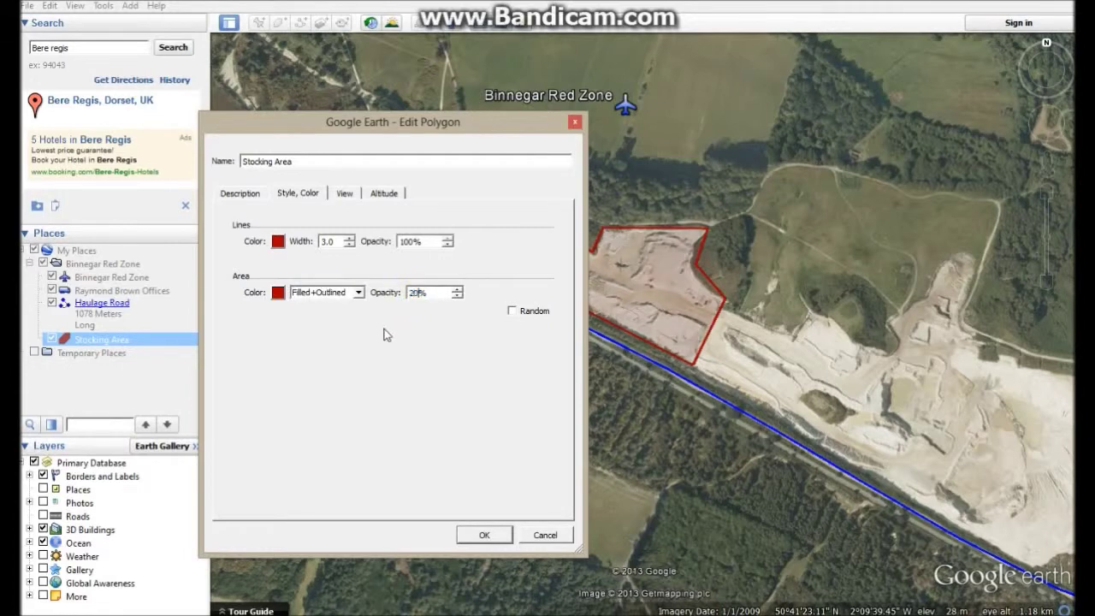
left_click(486, 535)
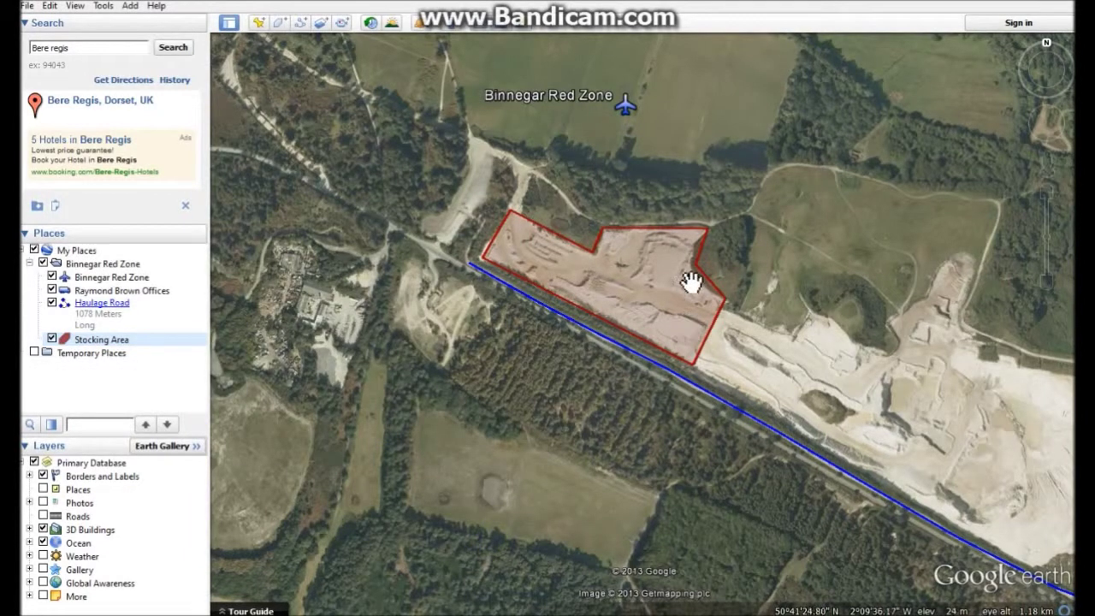
- Add the description "Stocking and Processing area" to the Stocking Area polygon and save it
right_click(109, 345)
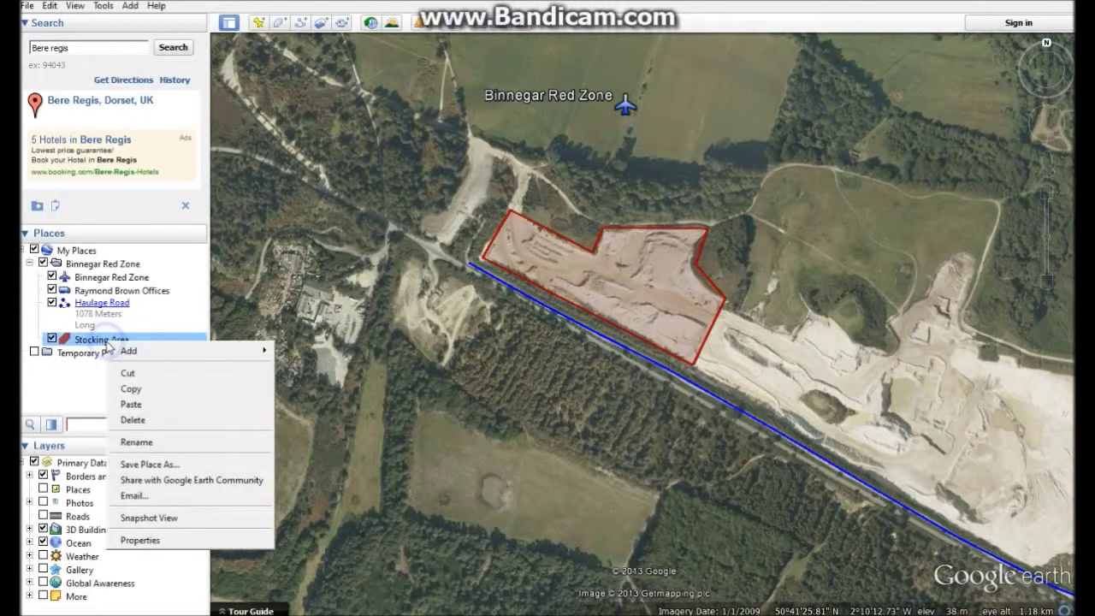
left_click(141, 541)
left_click(330, 339)
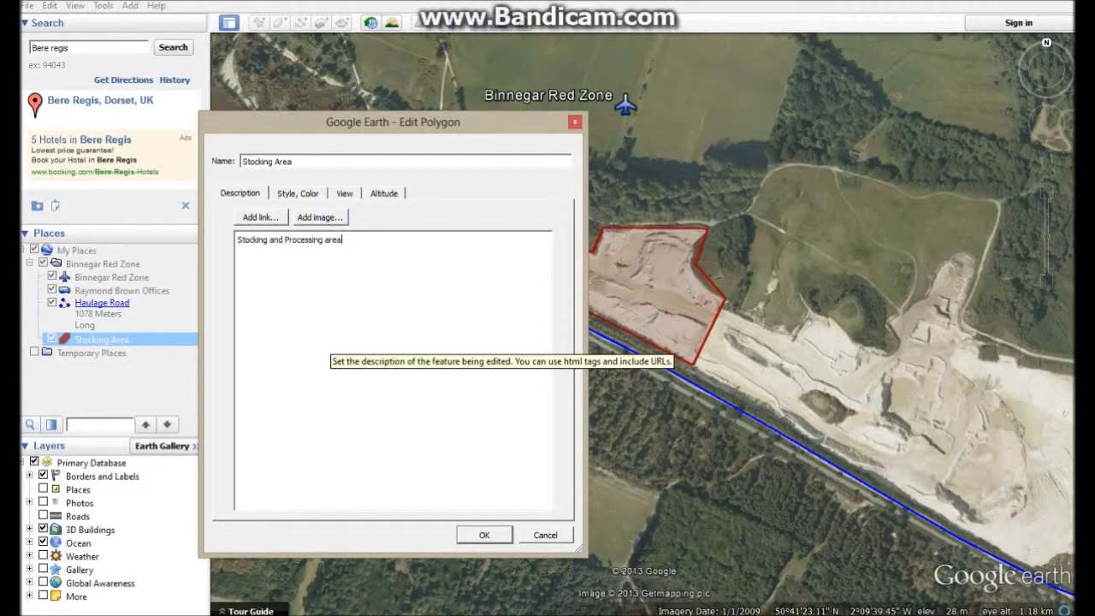
left_click(484, 534)
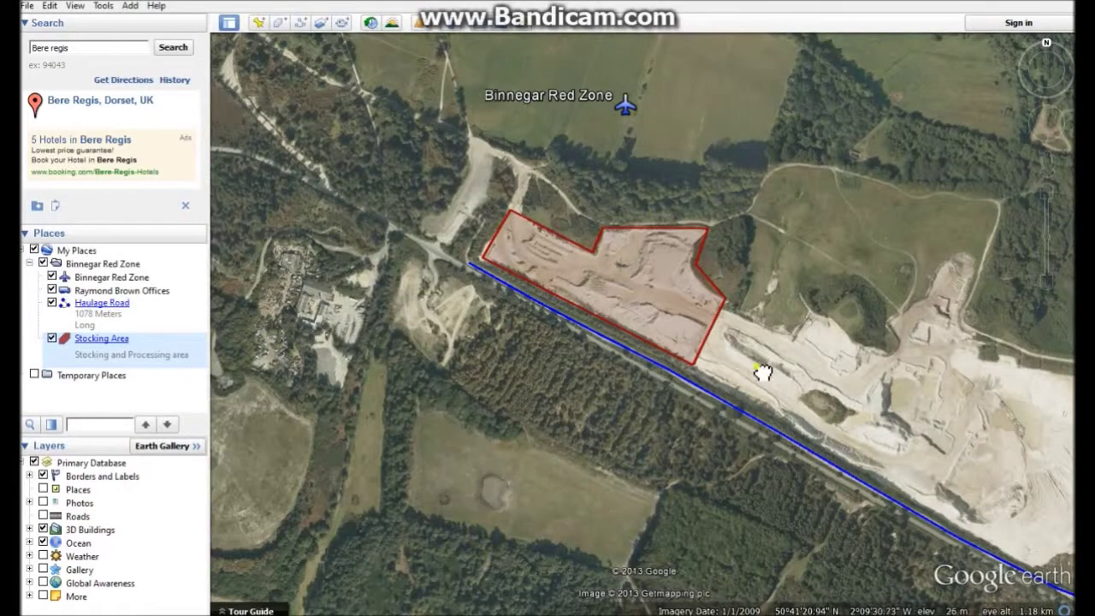
- Start a new polygon named Flight Height with the whole quarry in view
left_click_drag(762, 372, 578, 313)
scroll(587, 347, "down", 2)
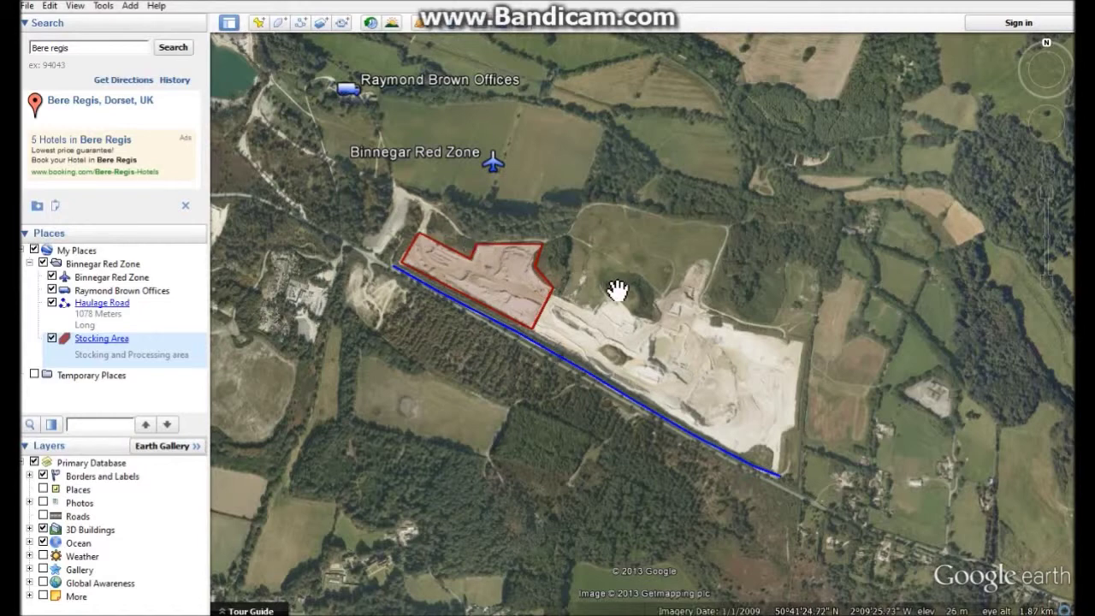
left_click_drag(562, 288, 565, 317)
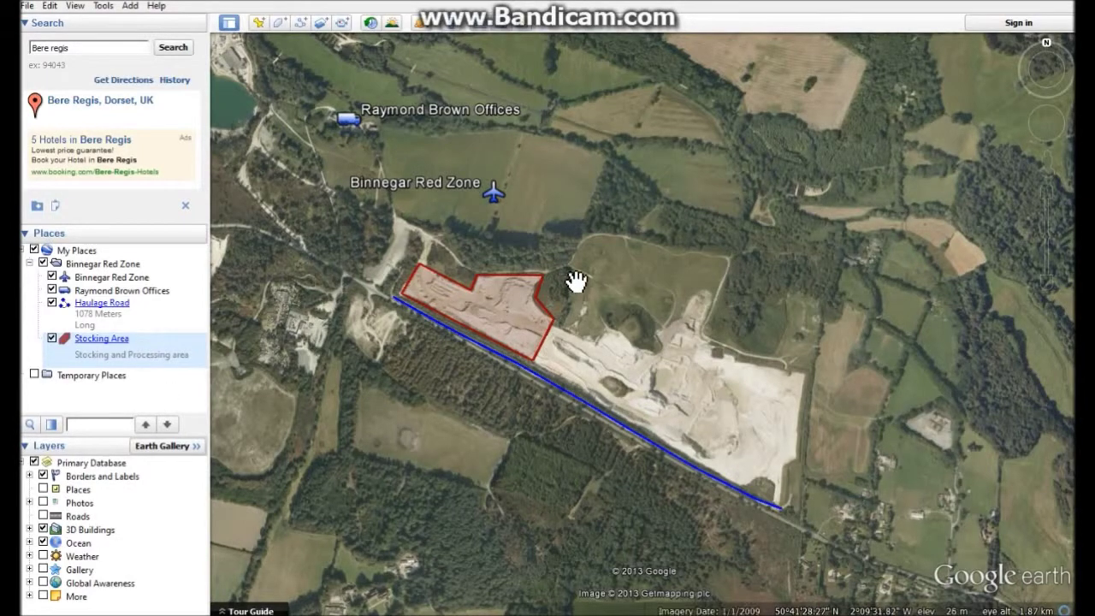
scroll(557, 330, "up", 3)
scroll(507, 289, "down", 2)
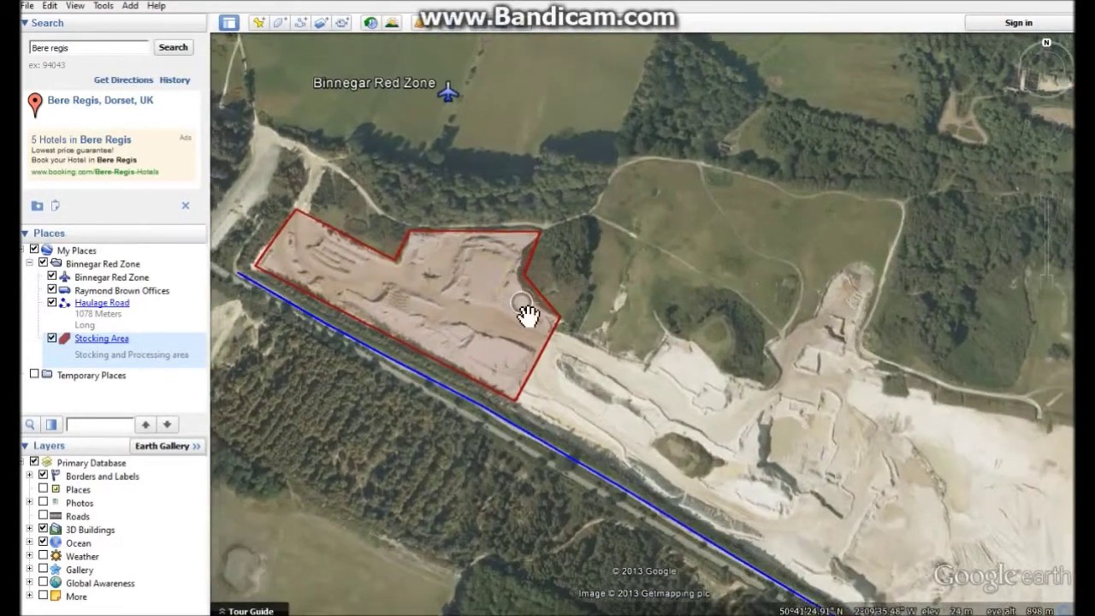
left_click(281, 22)
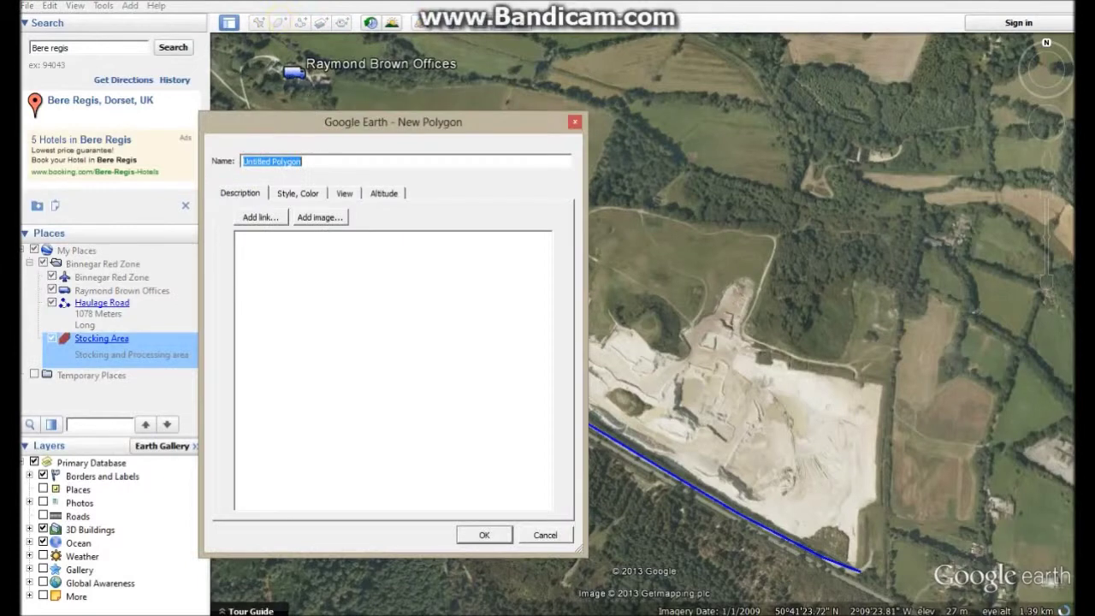
type("Flight Height")
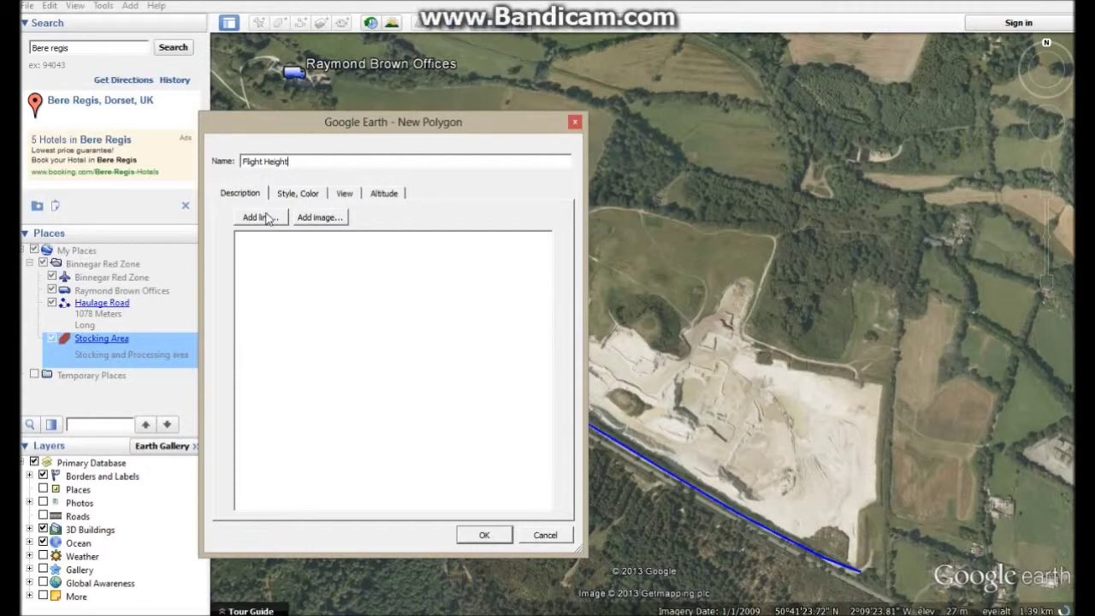
- Set the Flight Height polygon's line color to yellow and its area style to Outlined
left_click(301, 194)
left_click(279, 243)
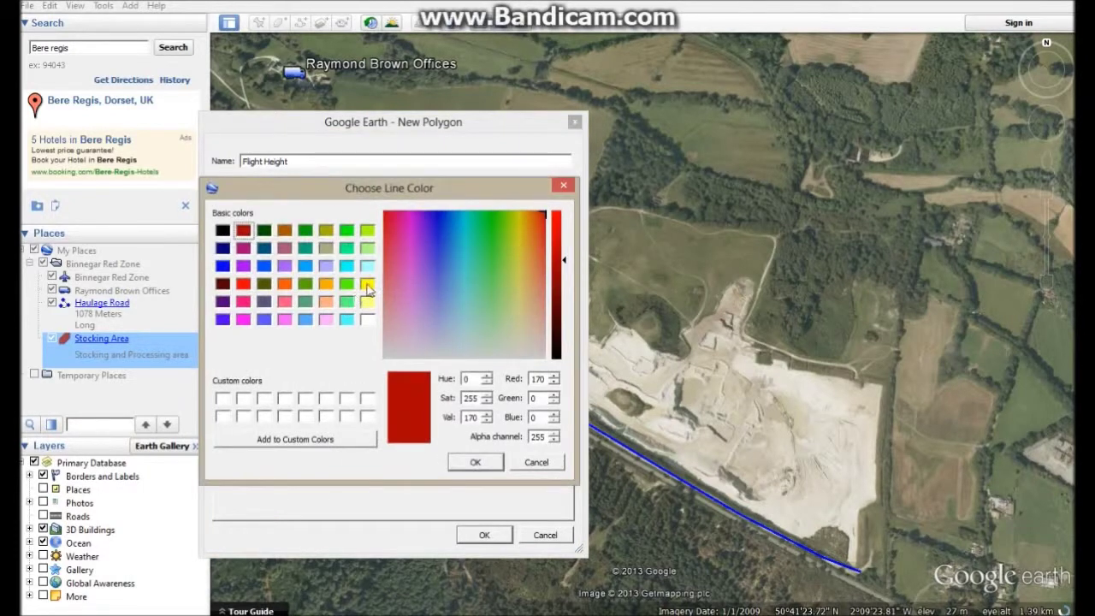
left_click(367, 283)
left_click(472, 463)
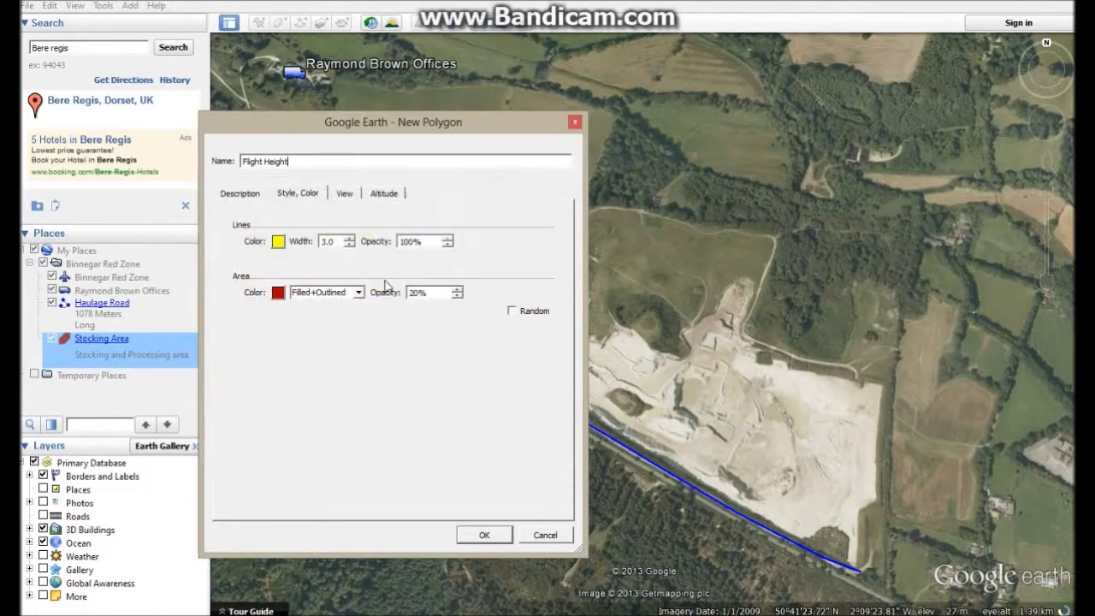
left_click(342, 292)
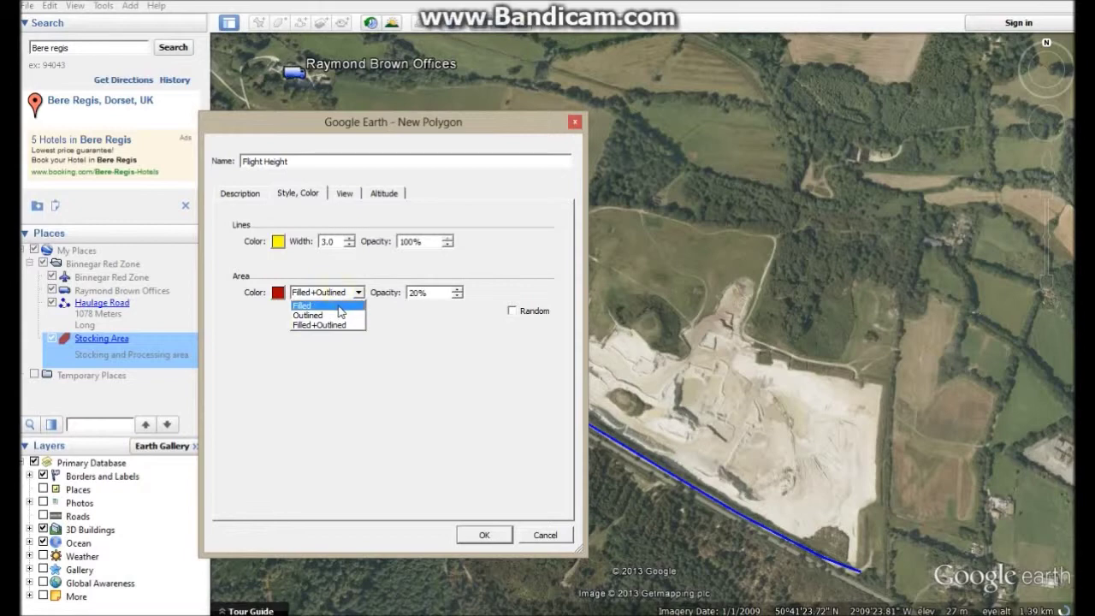
left_click(330, 316)
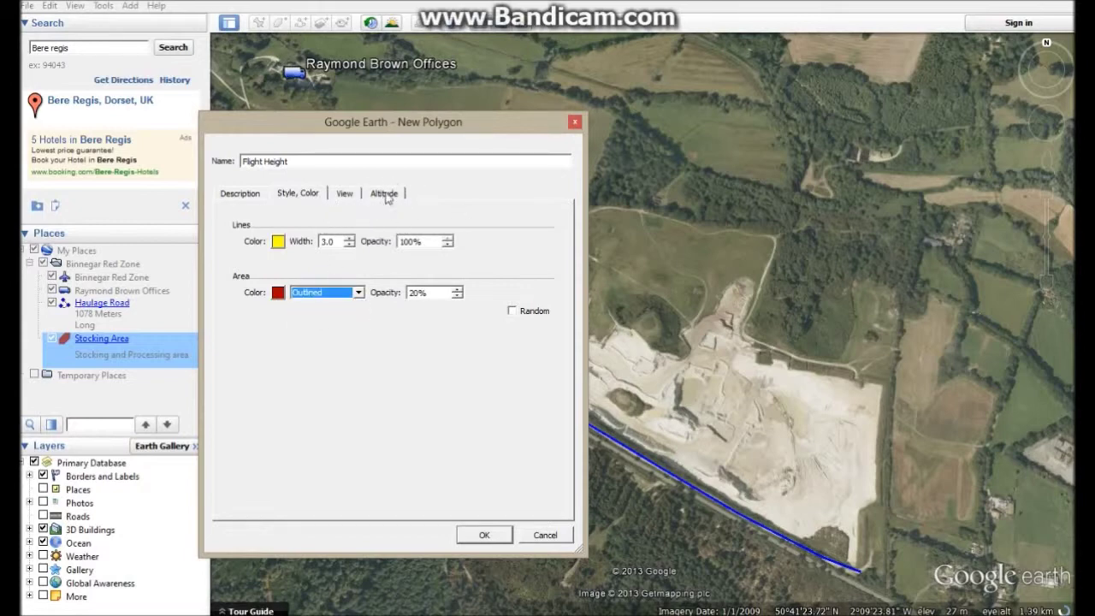
- Set the Flight Height polygon's altitude mode to Relative to ground
left_click(384, 194)
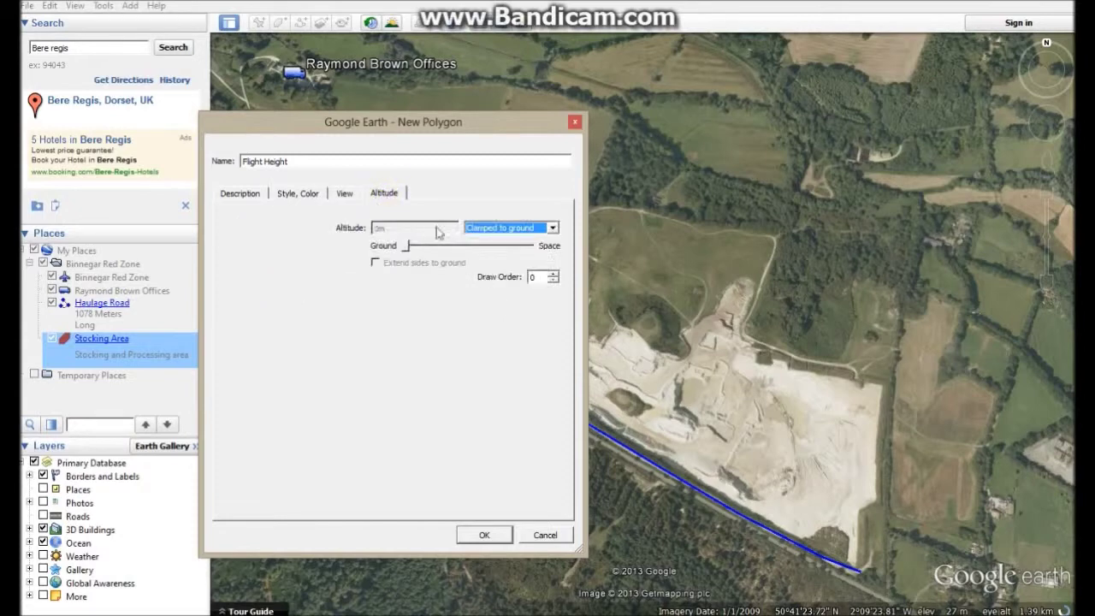
left_click(550, 230)
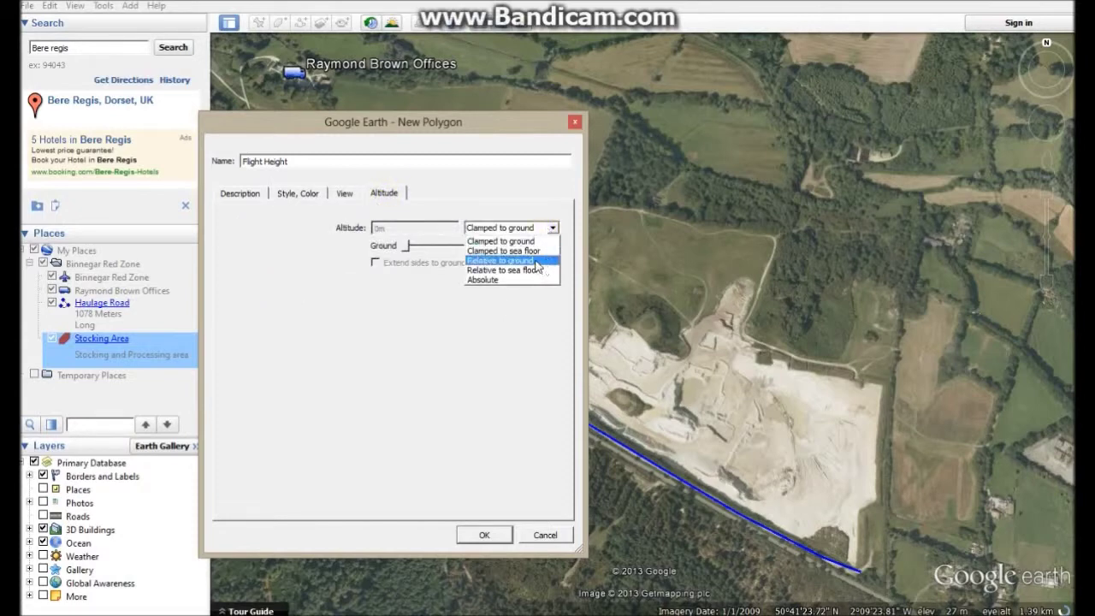
left_click(536, 261)
double_click(378, 228)
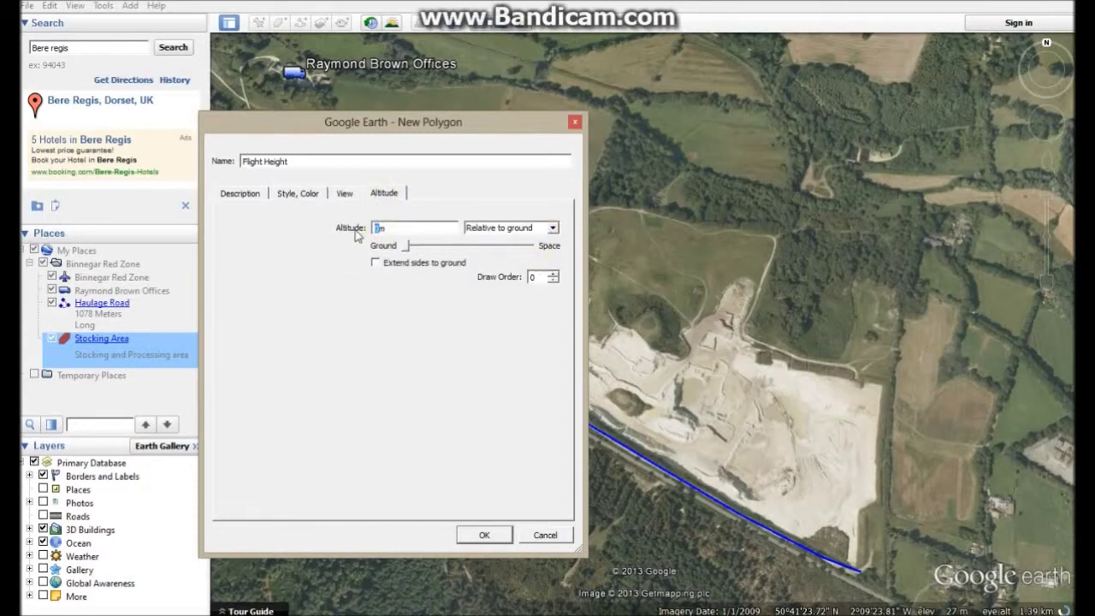
left_click(262, 194)
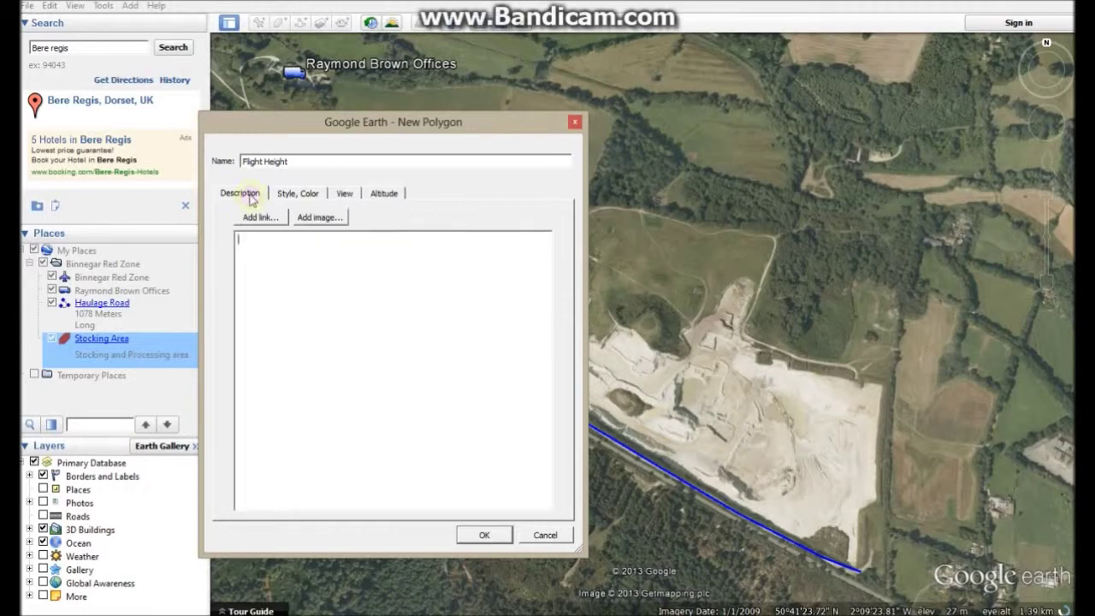
- Draw the Flight Height outline as a four-cornered polygon enclosing the whole quarry, the Stocking Area and the Haulage Road
left_click(874, 594)
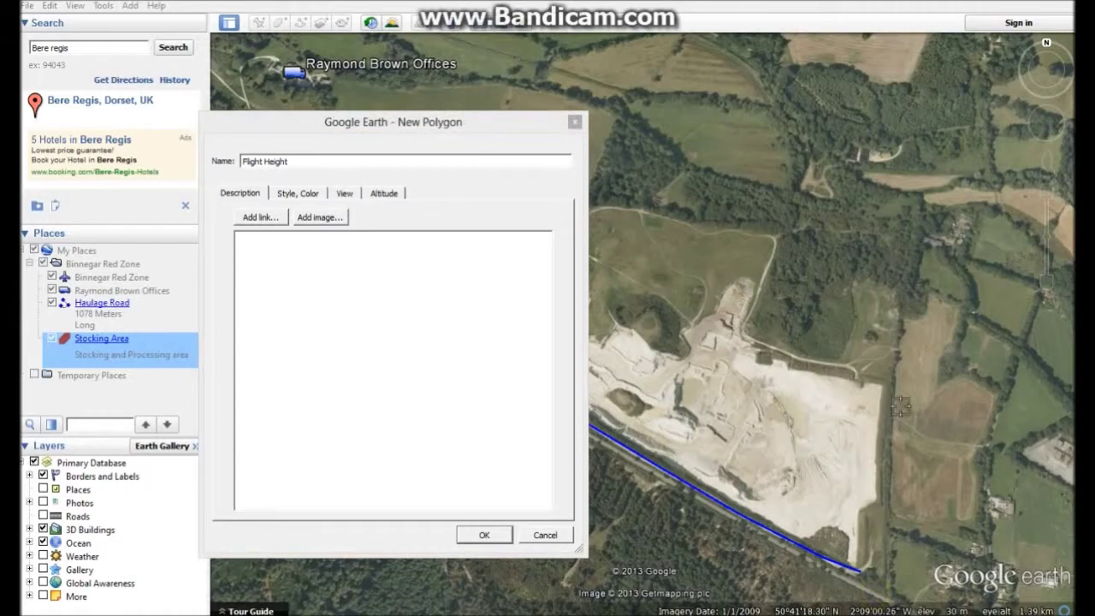
left_click(900, 363)
scroll(808, 368, "down", 1)
scroll(808, 368, "down", 4)
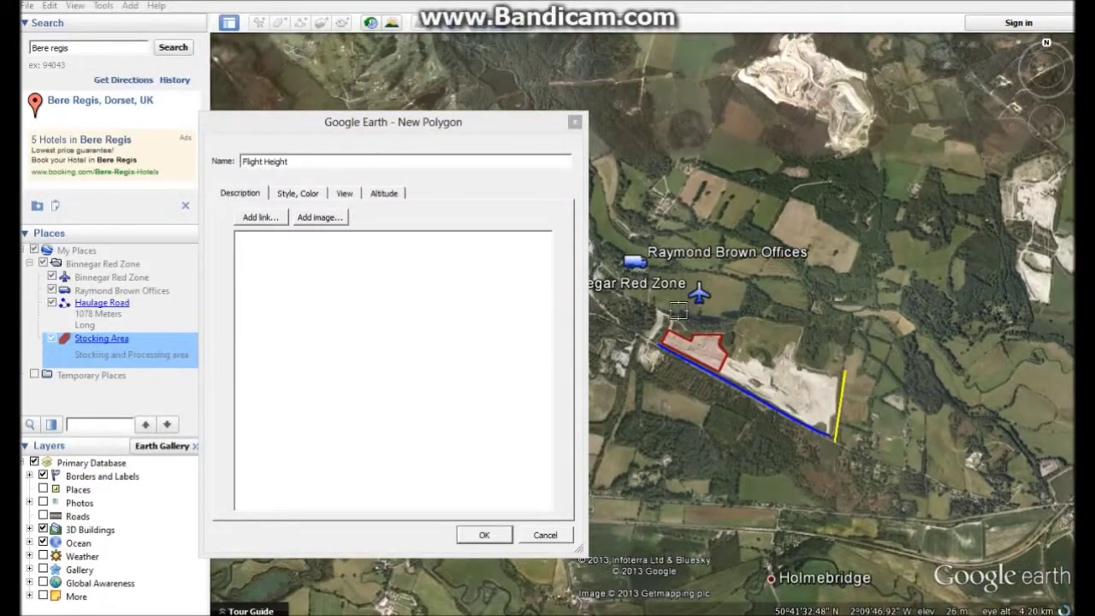
left_click(677, 312)
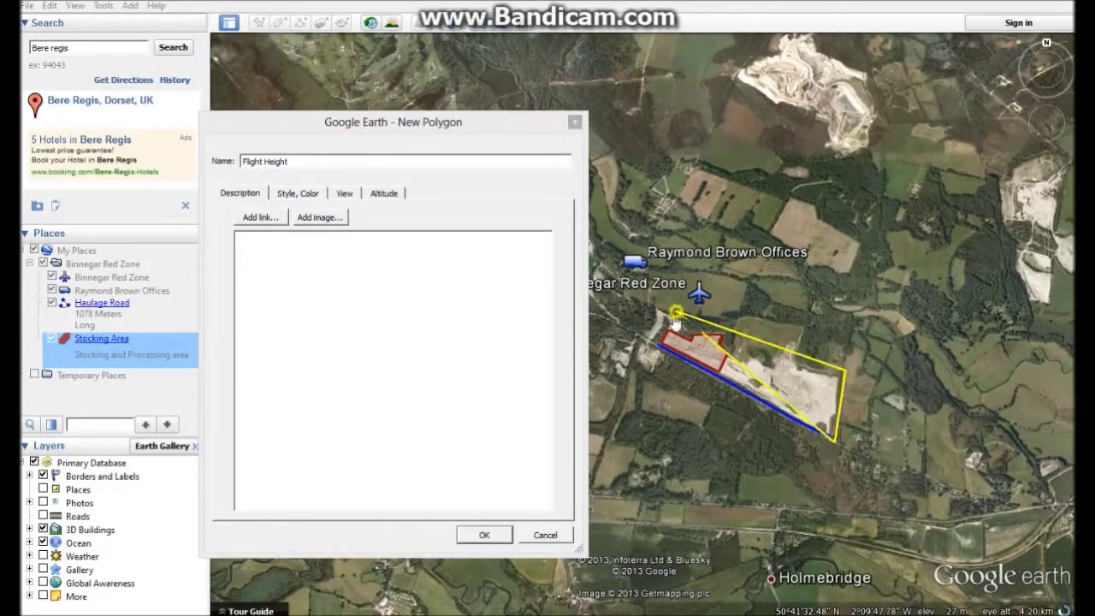
left_click(656, 345)
key("Delete")
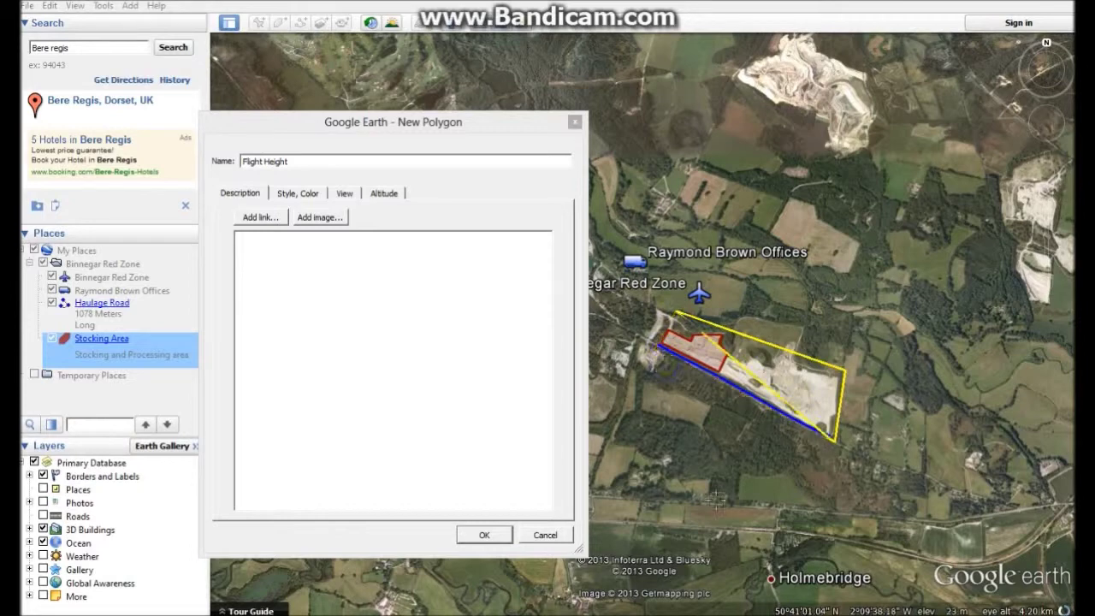
left_click(656, 351)
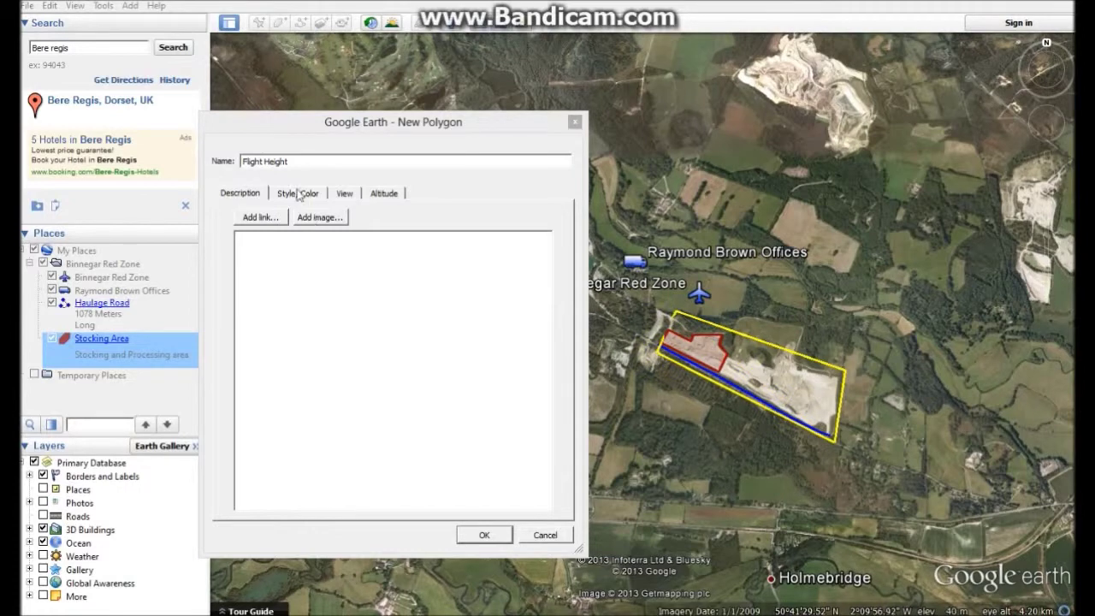
- Raise the Flight Height polygon above the ground by its altitude value and save it
left_click(382, 193)
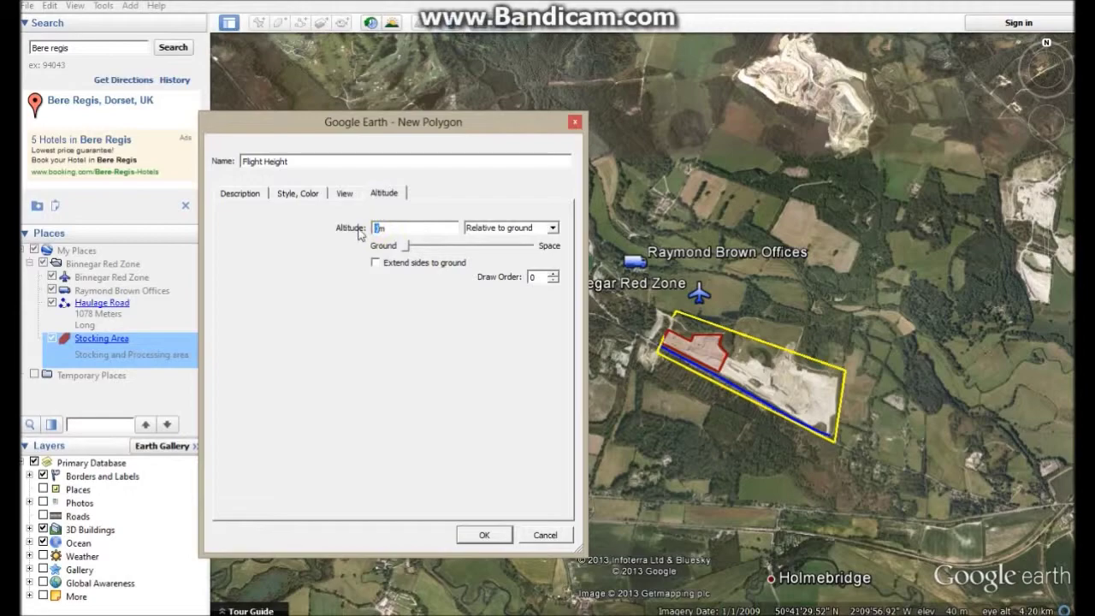
left_click(484, 535)
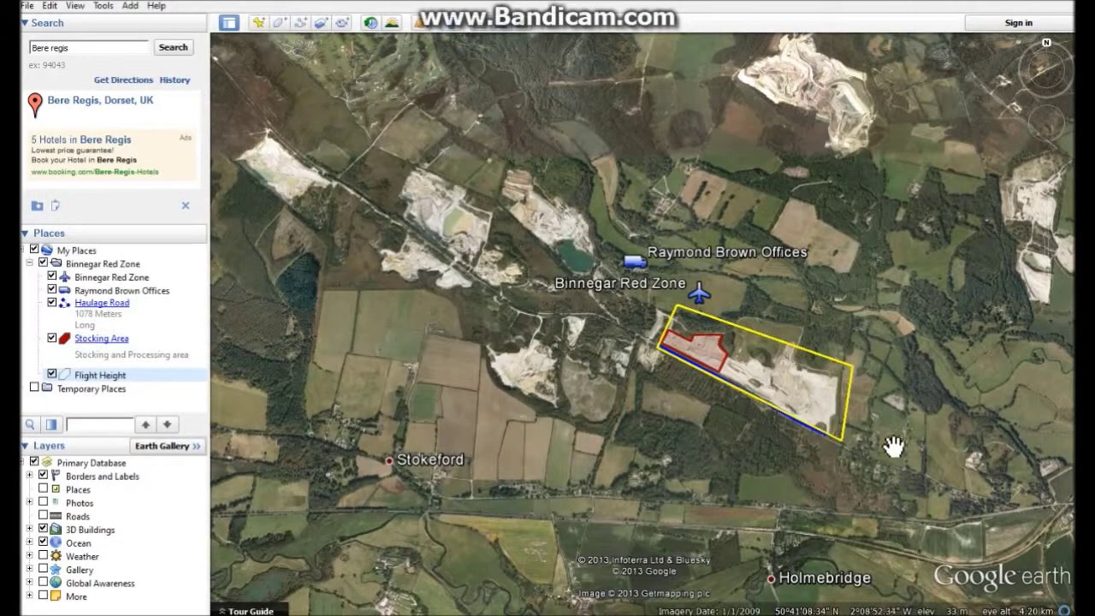
- Examine the raised Flight Height outline over the quarry from a tilted 3D viewpoint
scroll(852, 509, "up", 5)
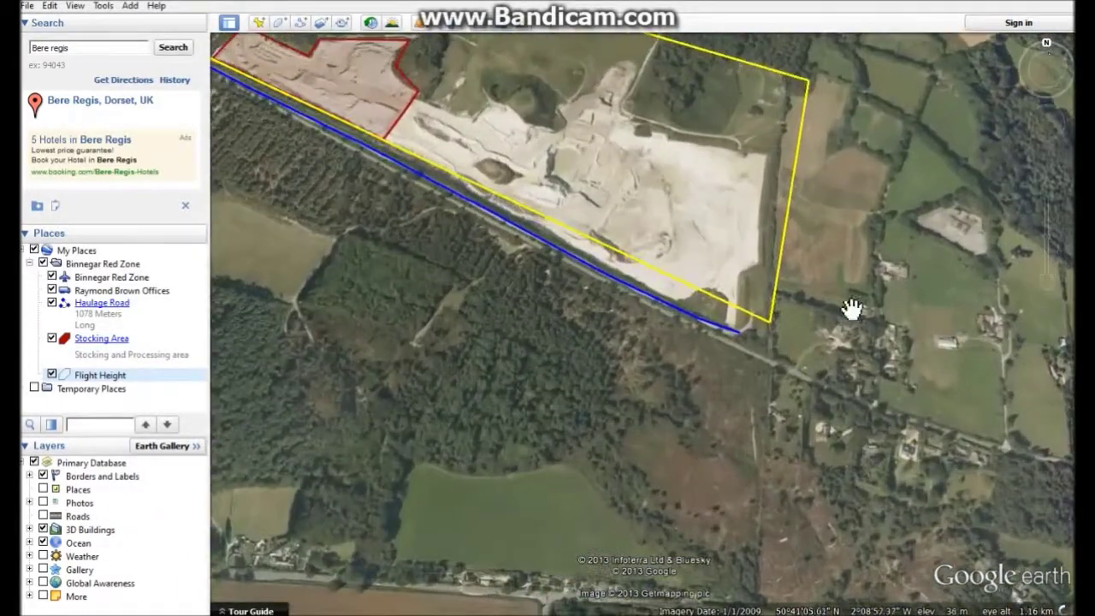
left_click(1046, 61)
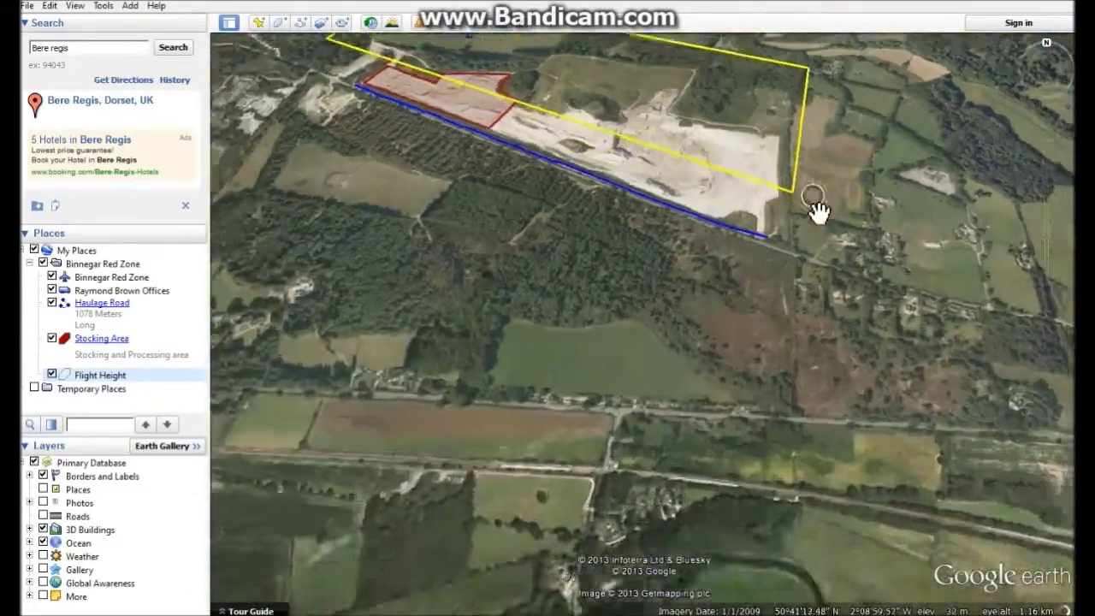
right_click_drag(814, 205, 798, 279)
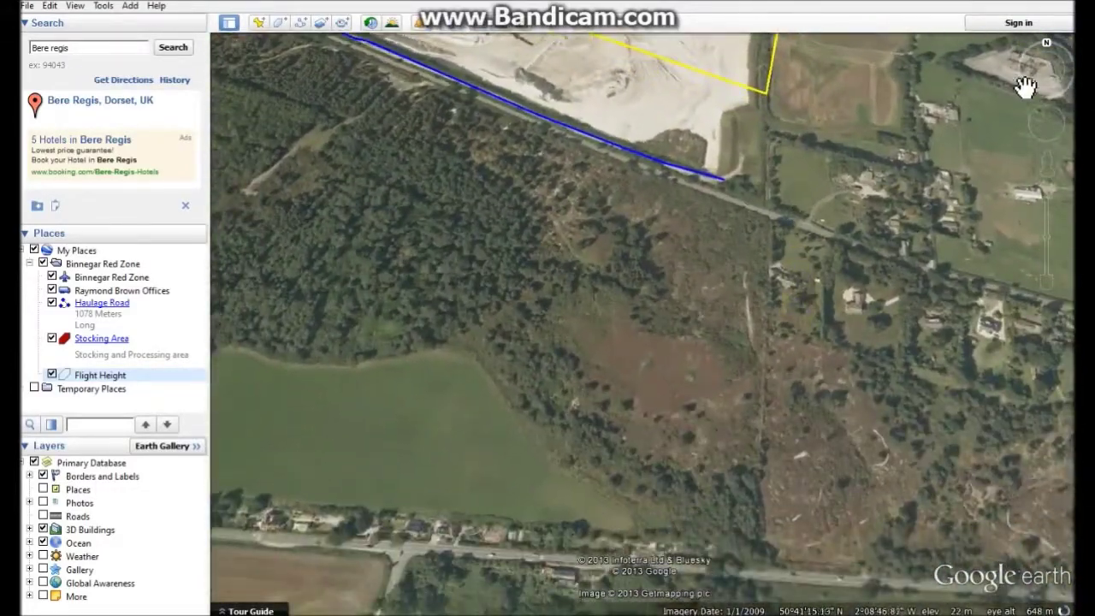
left_click(1047, 65)
left_click_drag(1047, 64, 1044, 62)
left_click_drag(626, 421, 593, 359)
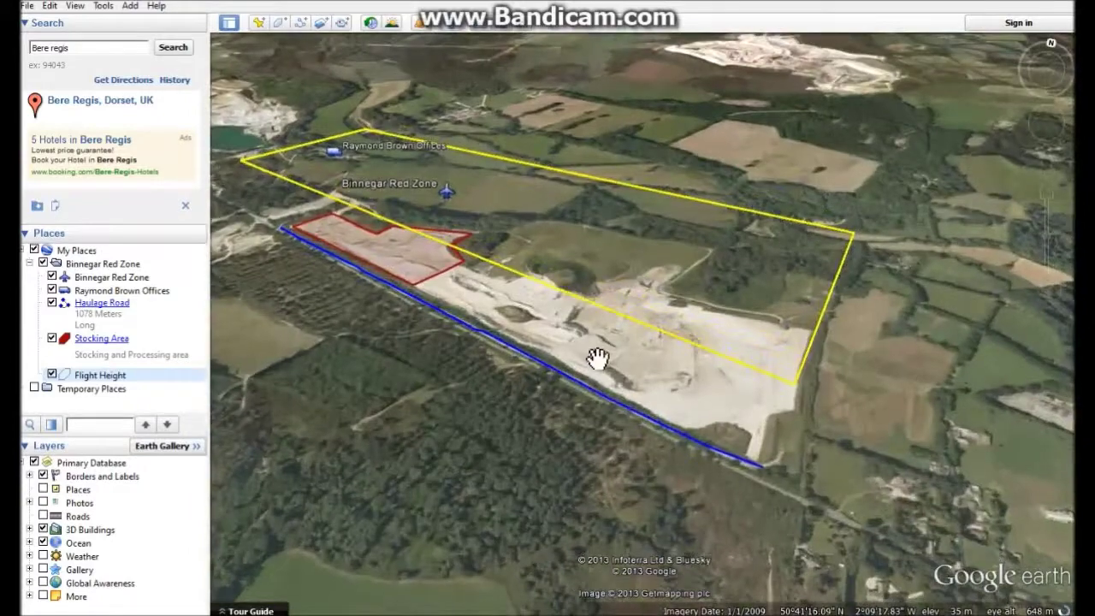
scroll(593, 384, "down", 3)
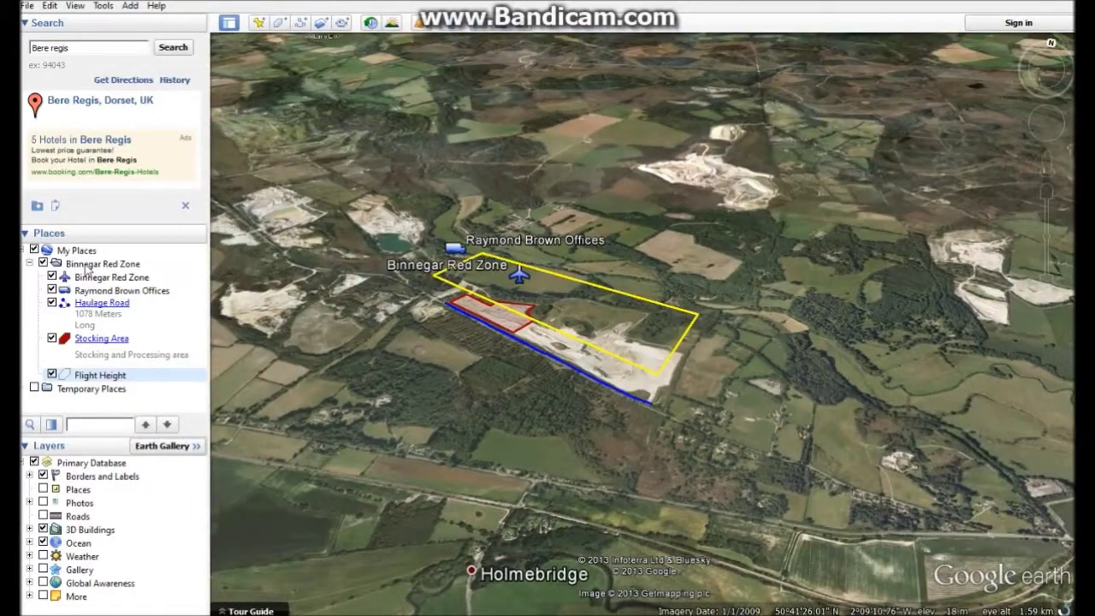
- Save the Binnegar Red Zone folder to the Desktop as a Kmz file named Binnegar Red Zone
double_click(86, 265)
left_click(30, 263)
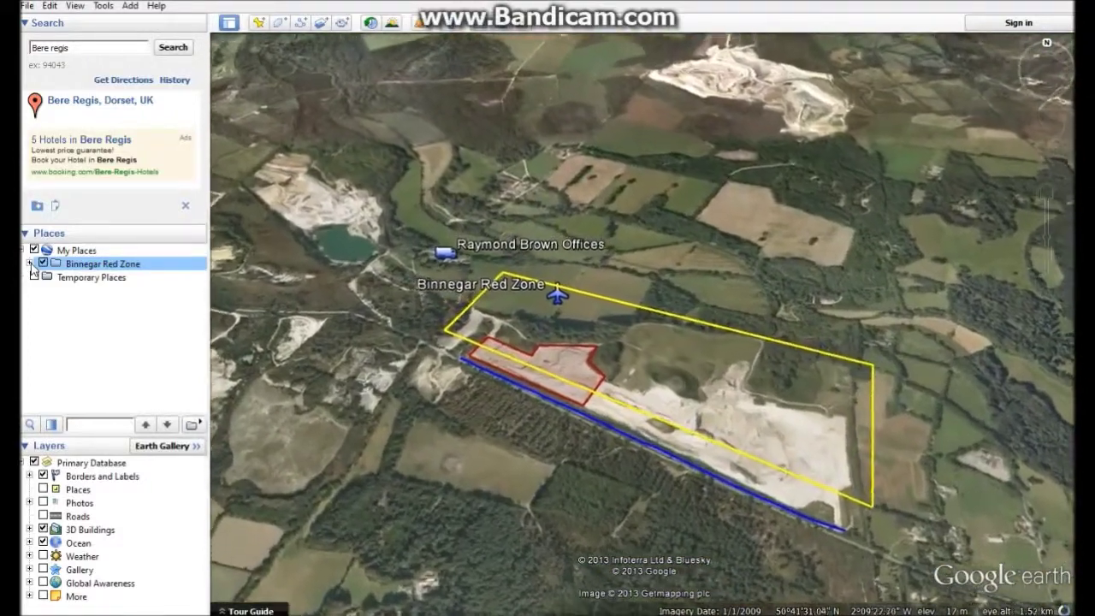
left_click(30, 263)
right_click(75, 267)
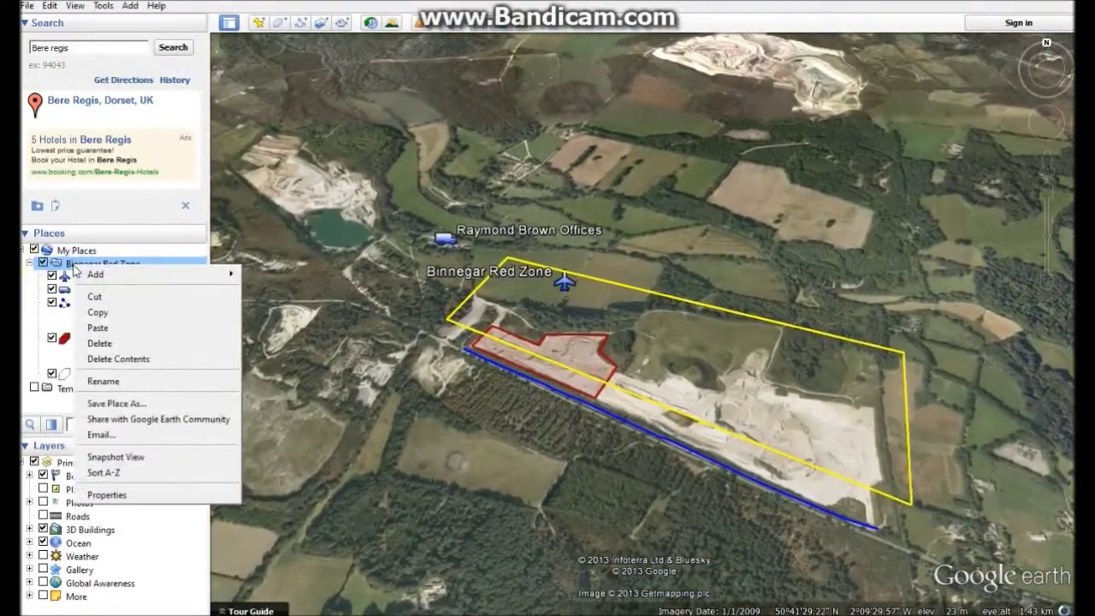
left_click(126, 404)
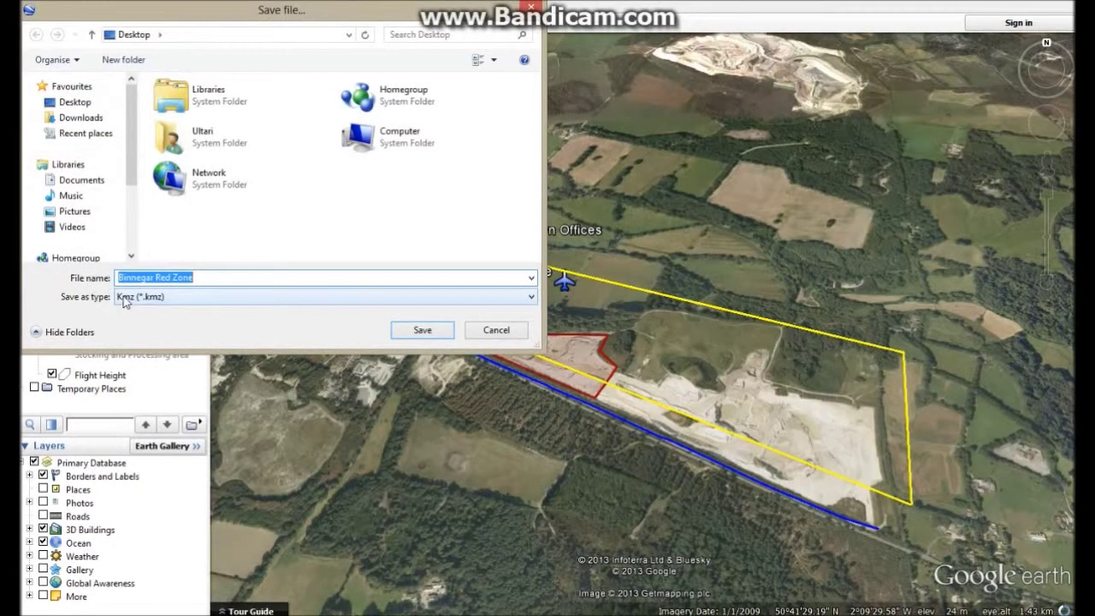
left_click(234, 296)
left_click(235, 296)
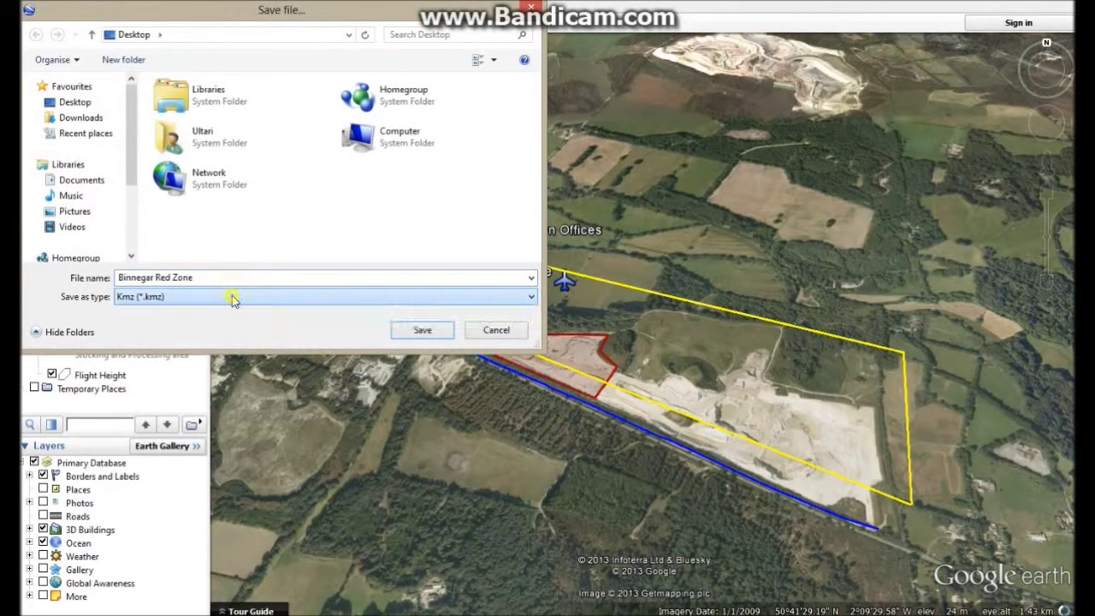
left_click(420, 330)
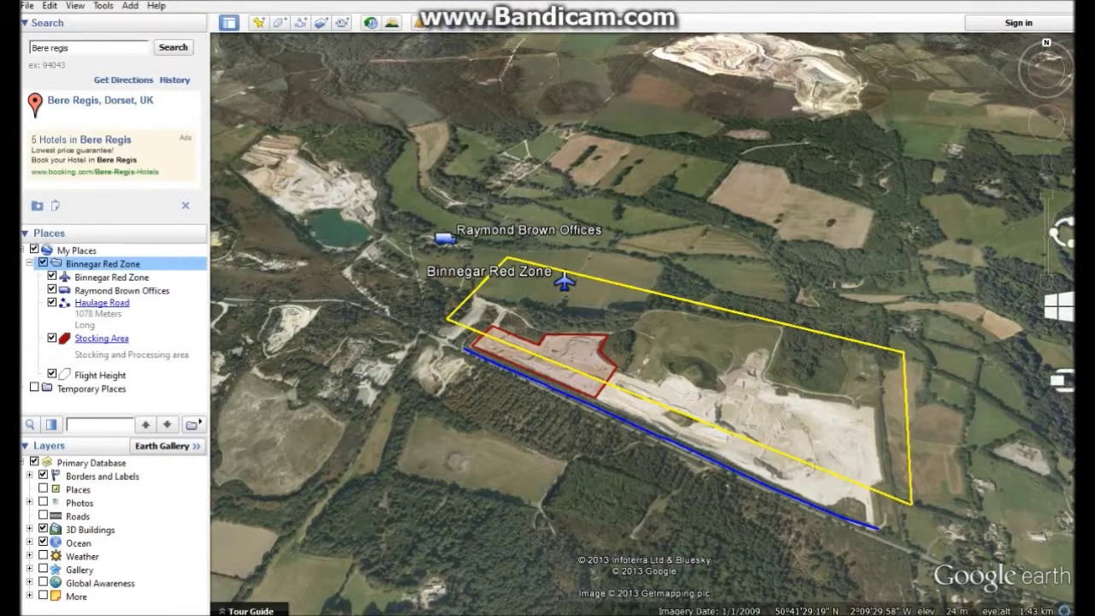
- Switch to the desktop and open the saved Binnegar Red Zone file in Google Earth
key("super+d")
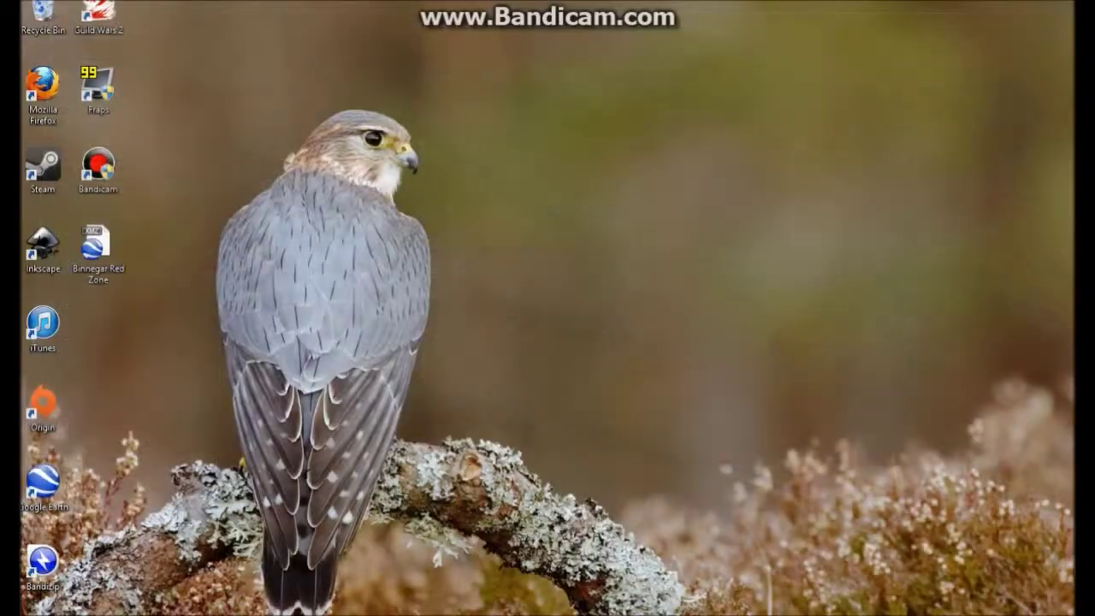
double_click(103, 243)
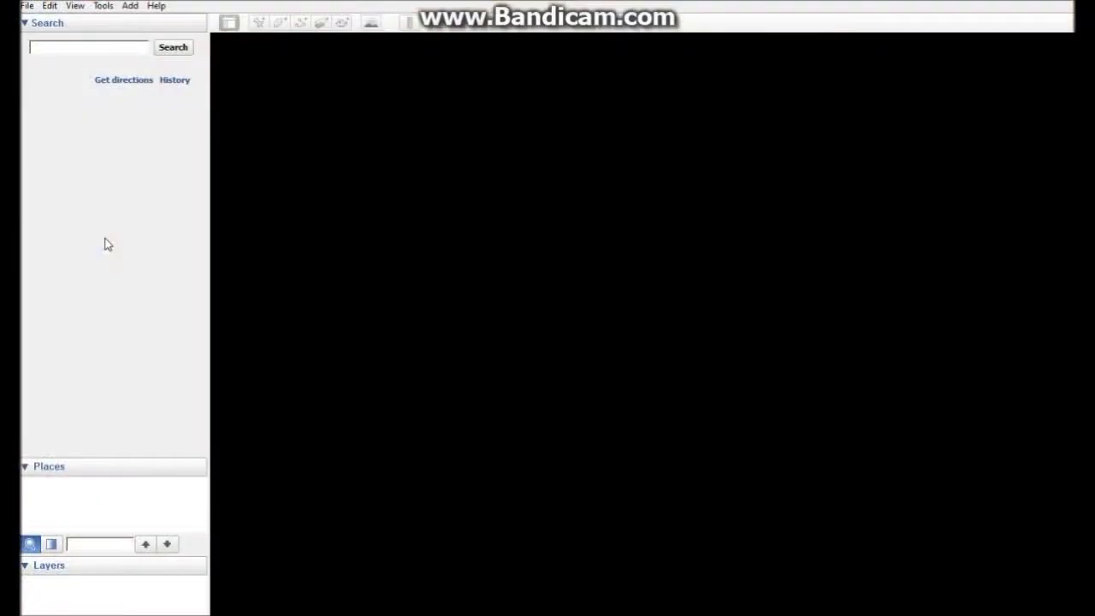